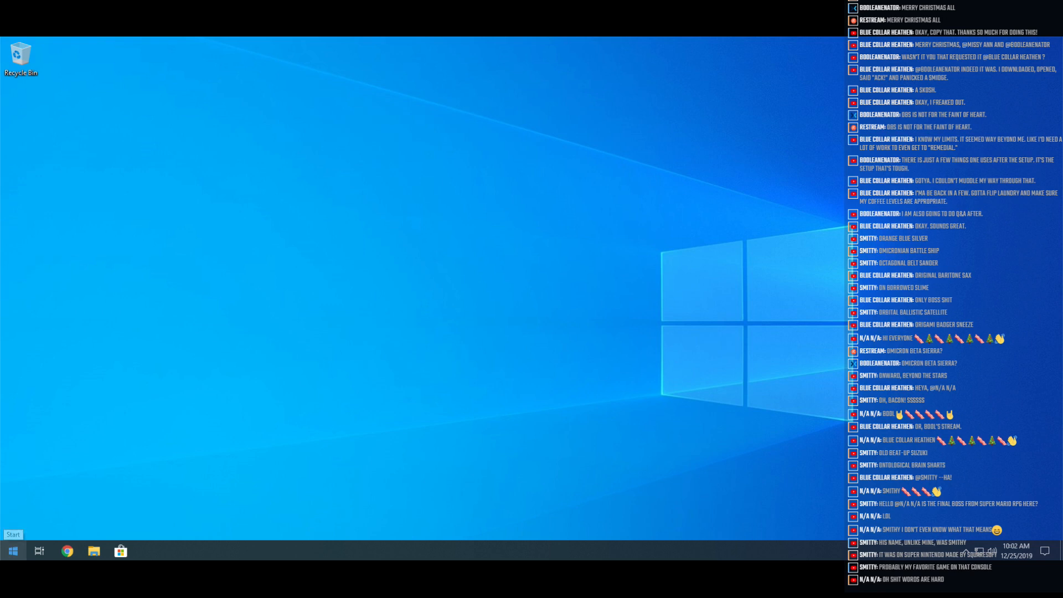
Run OBS-Studio-24.0.3-Full-Installer-x64 from the Downloads folder and allow it to make changes to the device.
{"action": "left_click", "coordinate": [14, 551]}
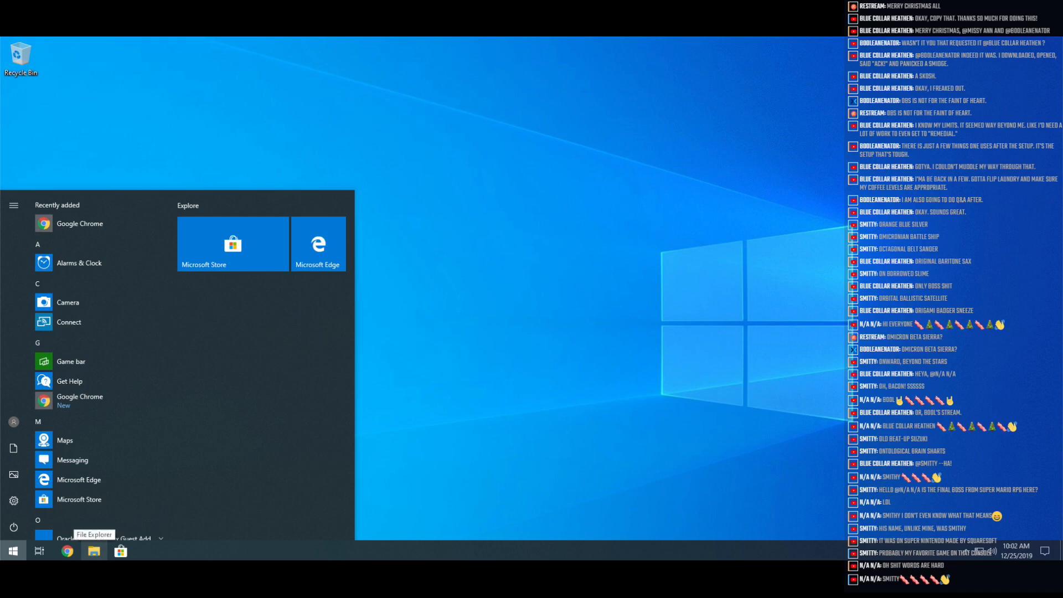
{"action": "left_click", "coordinate": [94, 551]}
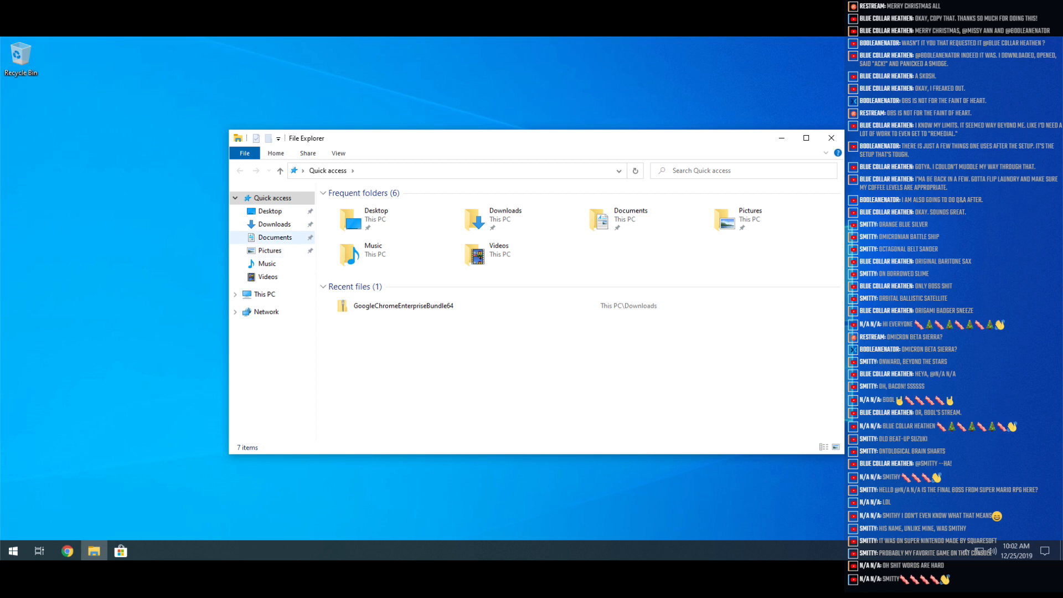
{"action": "left_click", "coordinate": [275, 224]}
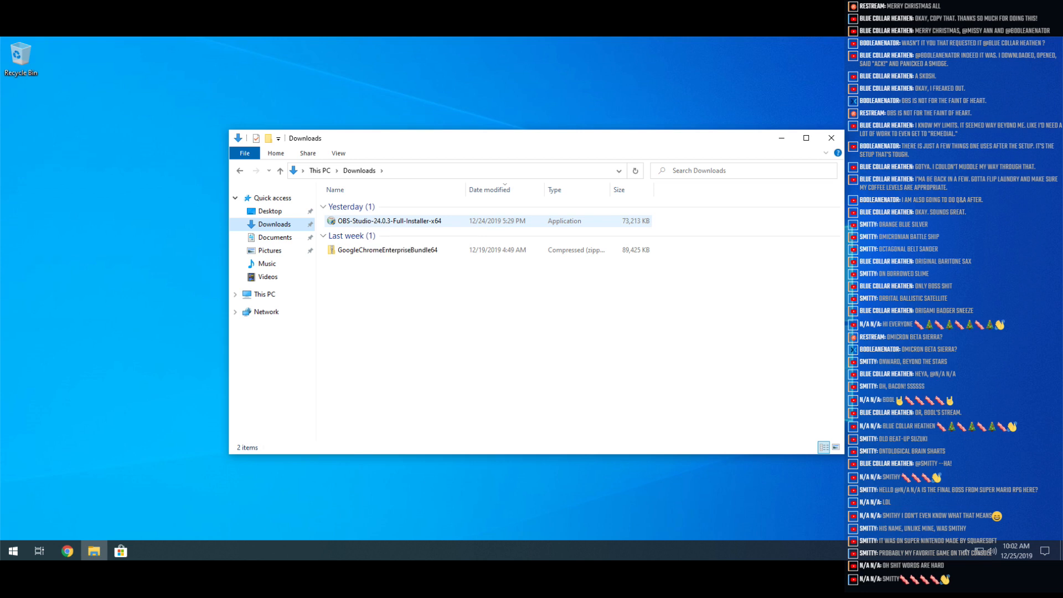
{"action": "left_click", "coordinate": [388, 221]}
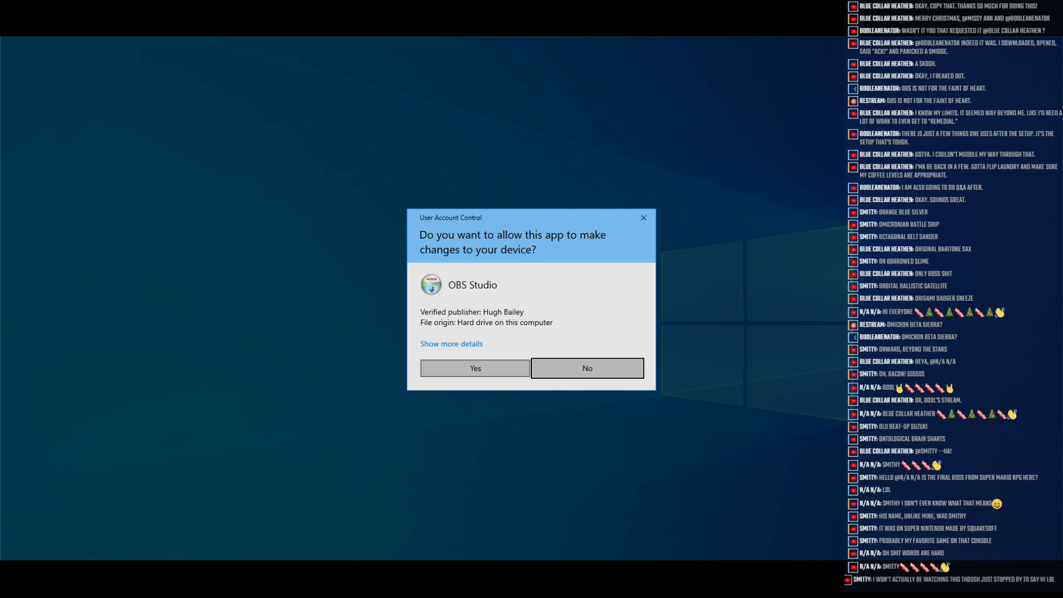
{"action": "left_click", "coordinate": [475, 368]}
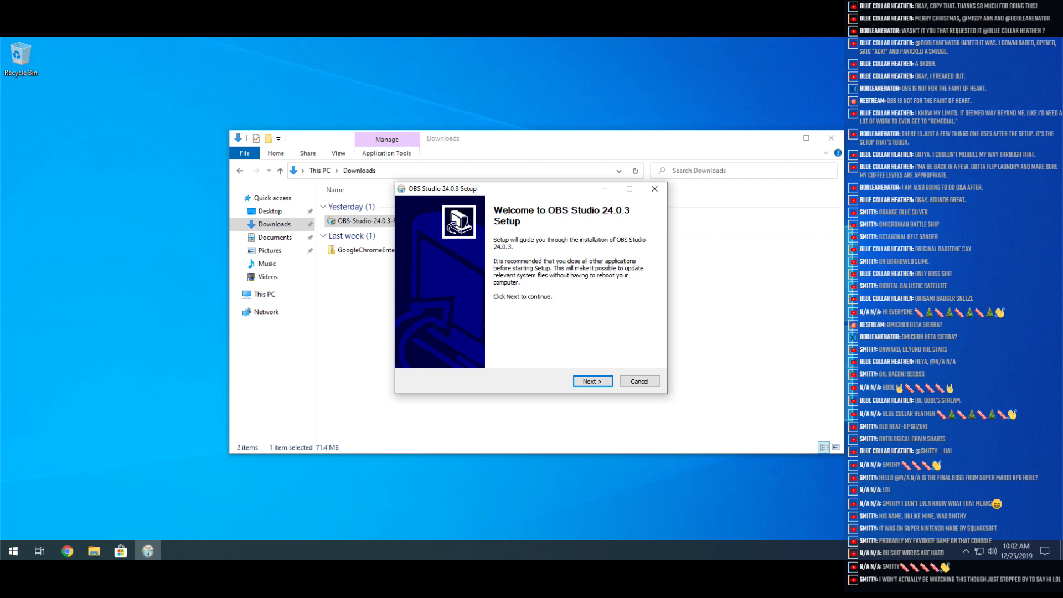
Accept the missing runtime download, install the Visual C++ Redistributable from vc_redist.x64.exe, and close the installer and its web page.
{"action": "key", "text": "Return"}
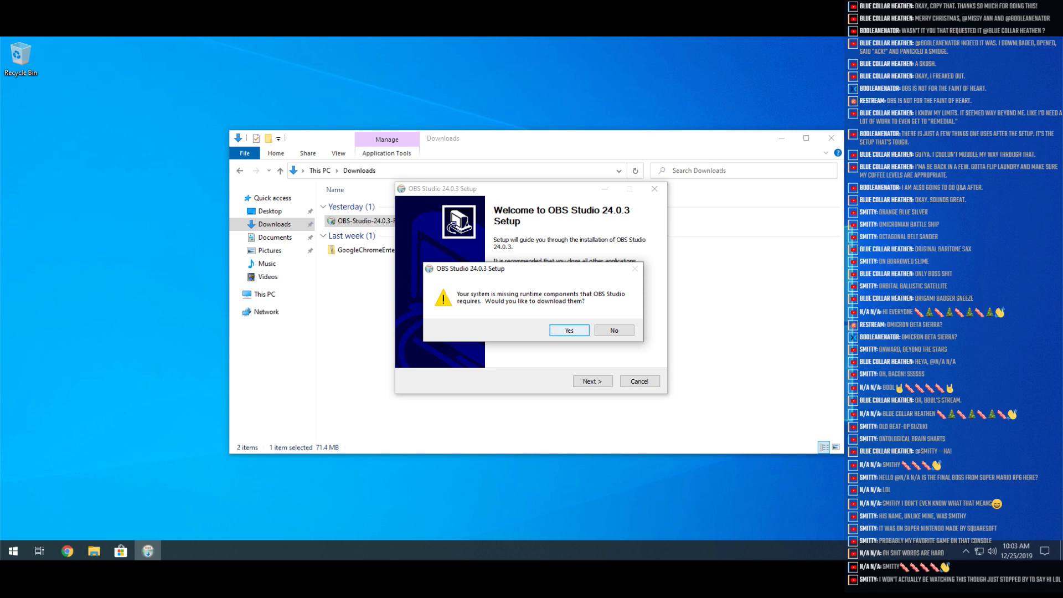
{"action": "key", "text": "Return"}
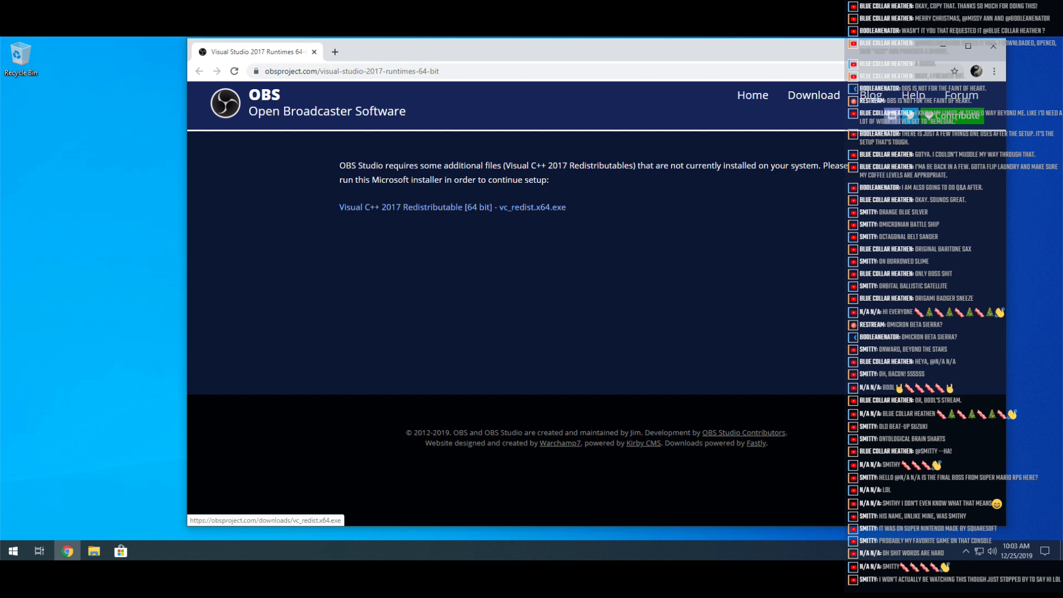
{"action": "left_click", "coordinate": [452, 207]}
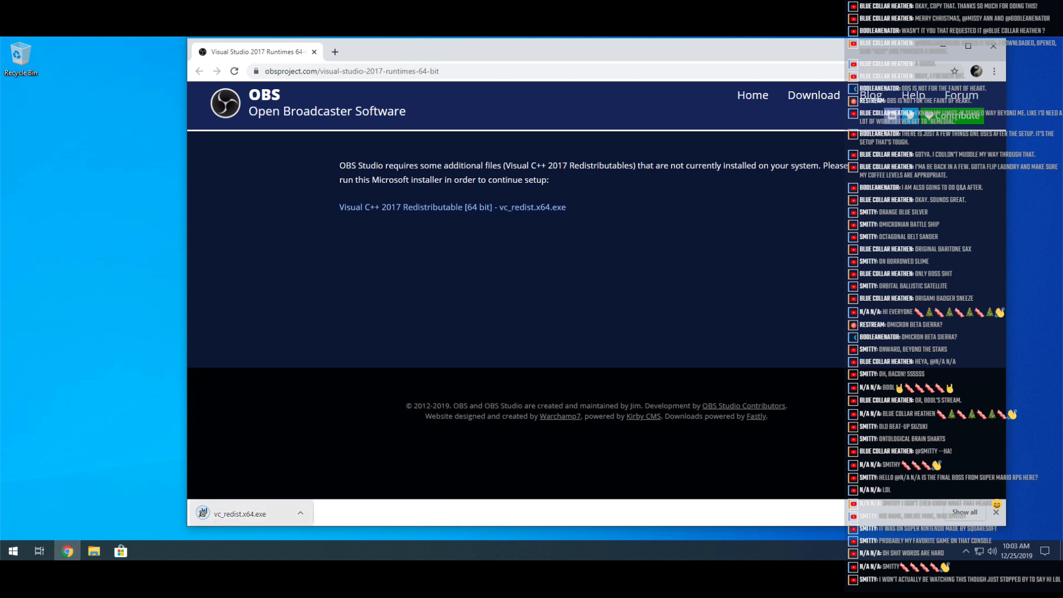
{"action": "left_click", "coordinate": [244, 514]}
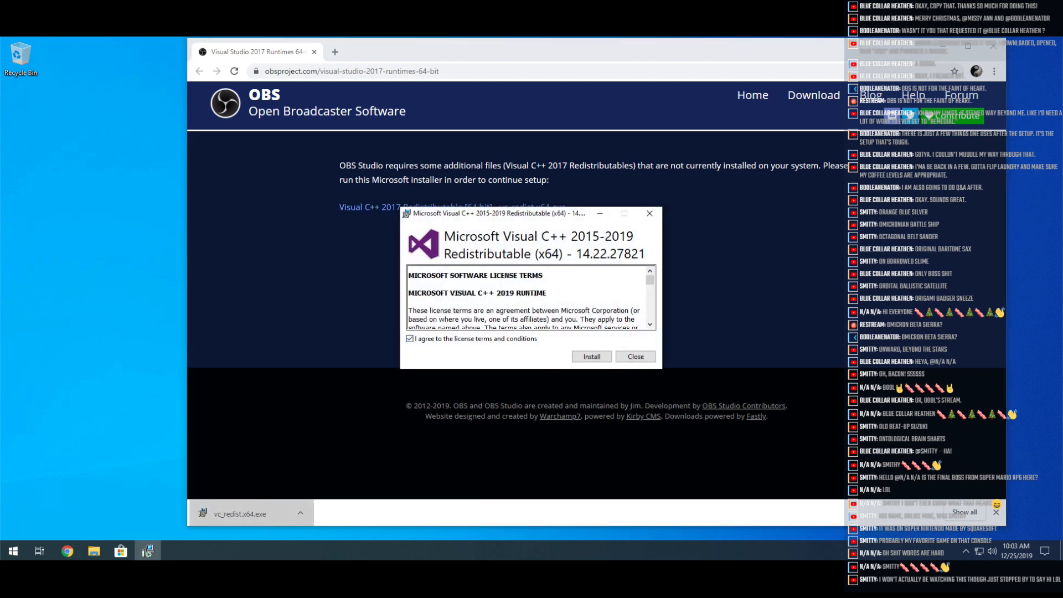
{"action": "left_click", "coordinate": [592, 357]}
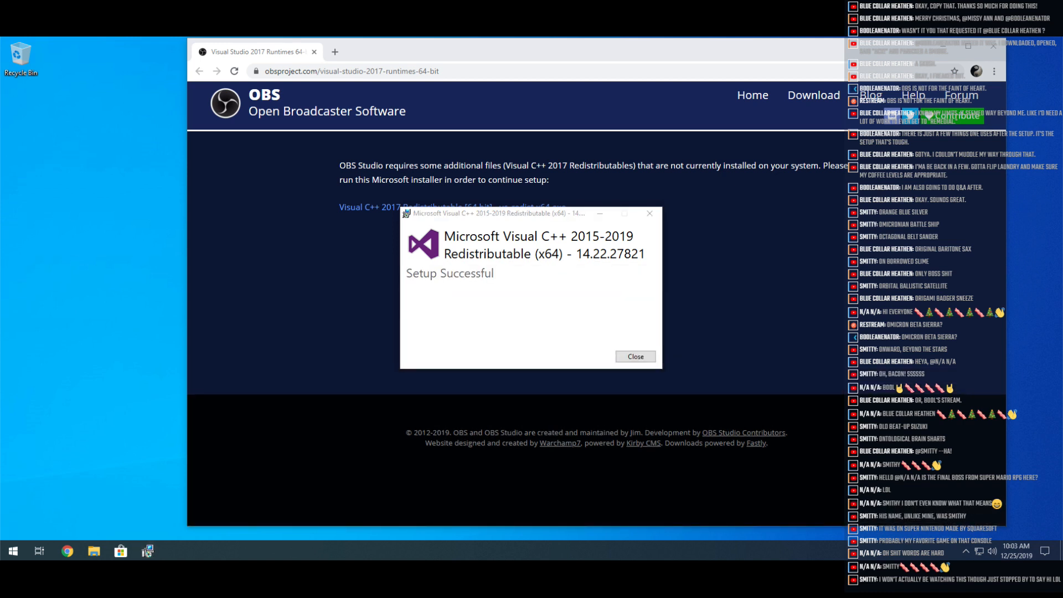
{"action": "left_click", "coordinate": [636, 357]}
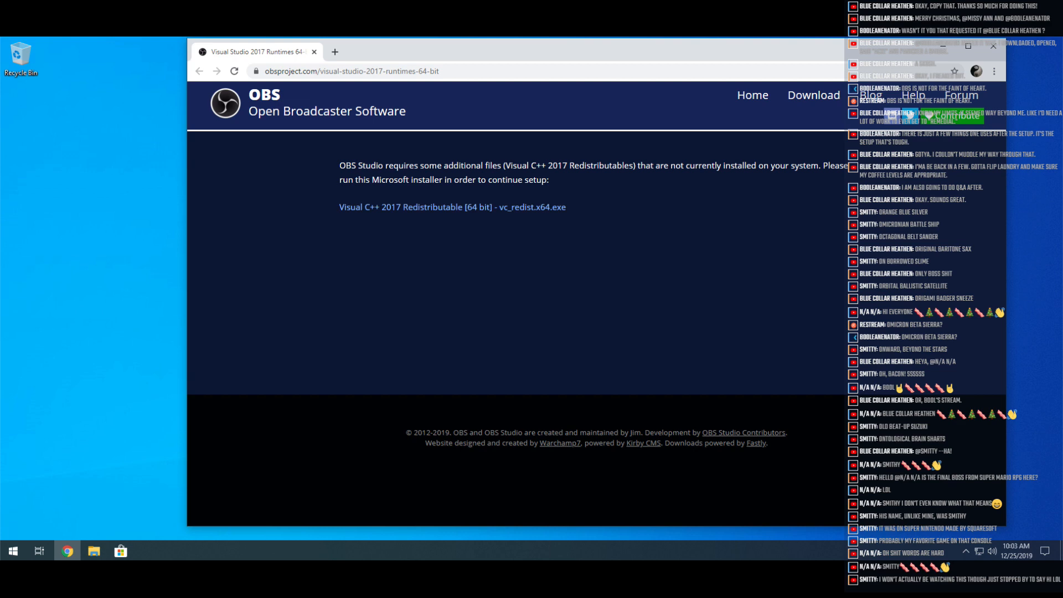
{"action": "left_click", "coordinate": [314, 52]}
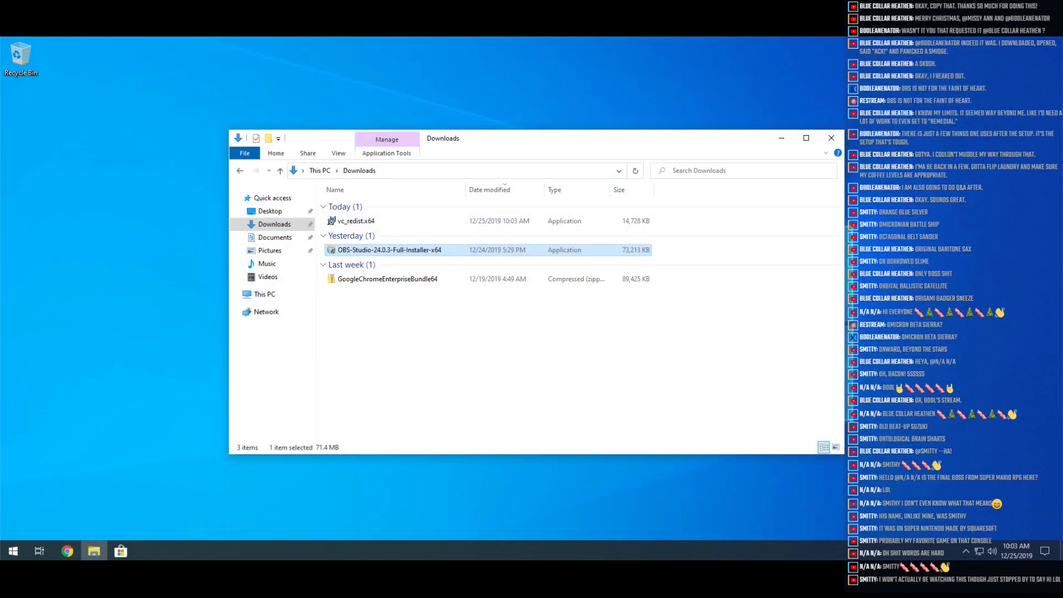
Rerun the OBS Studio 24.0.3 installer, accept the licence, keep the default folder and components, and finish with OBS Studio set to launch.
{"action": "double_click", "coordinate": [389, 250]}
{"action": "left_click", "coordinate": [476, 368]}
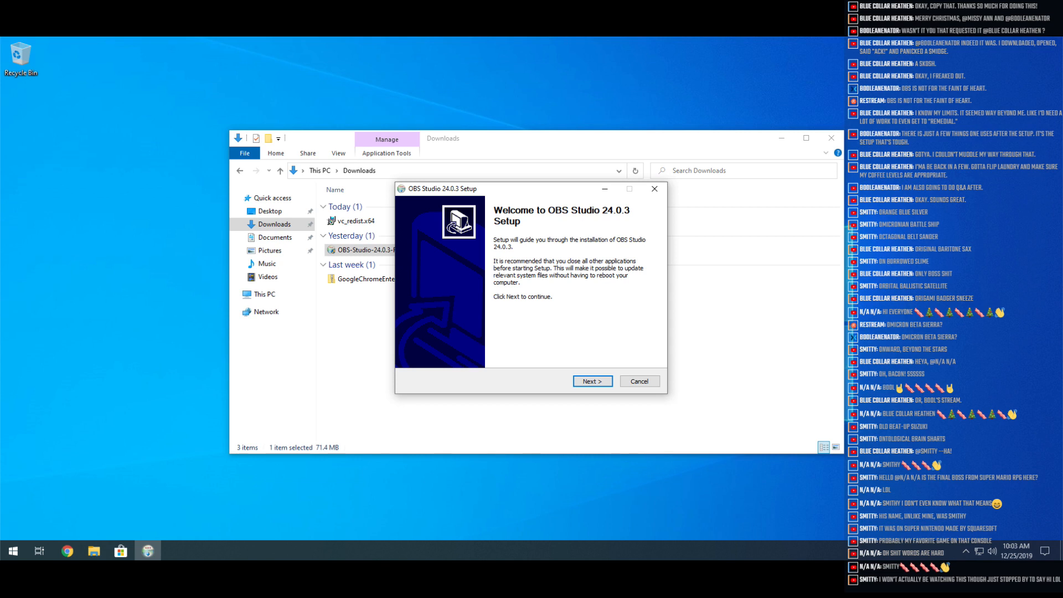
{"action": "key", "text": "Return"}
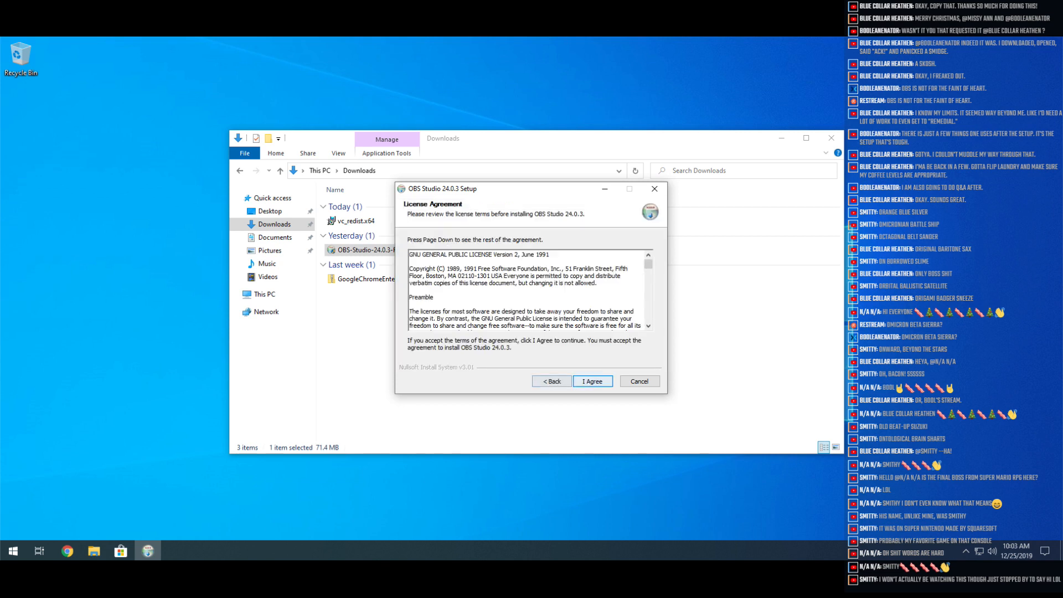
{"action": "key", "text": "Return"}
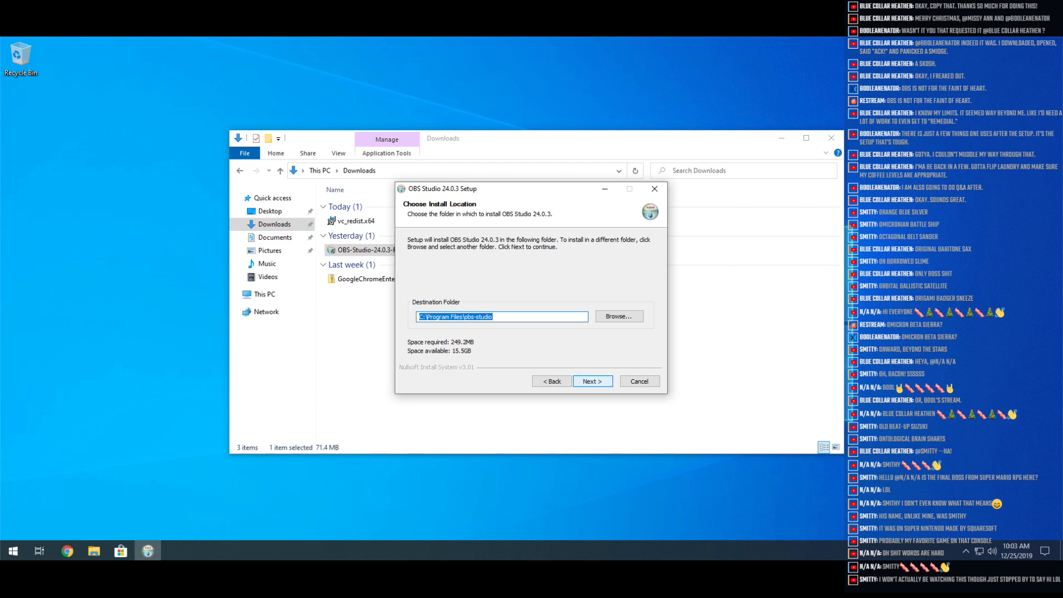
{"action": "key", "text": "Return"}
{"action": "key", "text": "Return"}
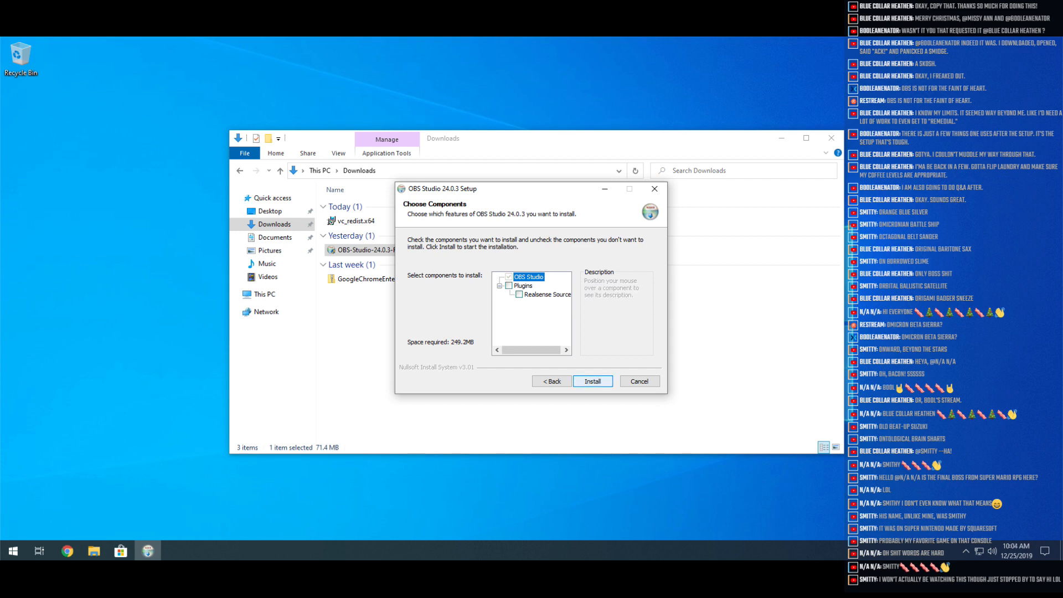
{"action": "key", "text": "Return"}
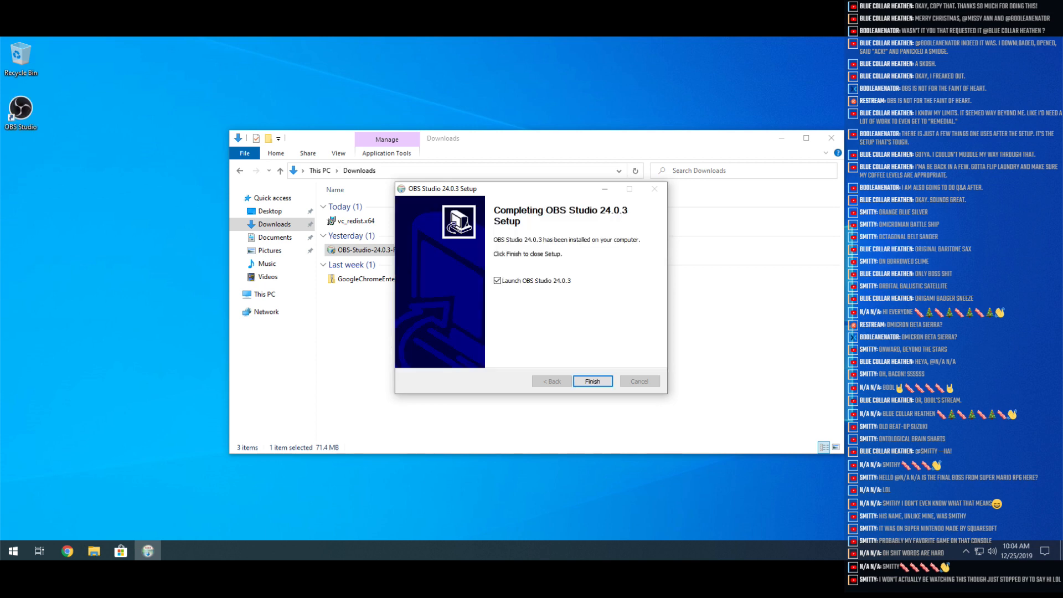
{"action": "key", "text": "Return"}
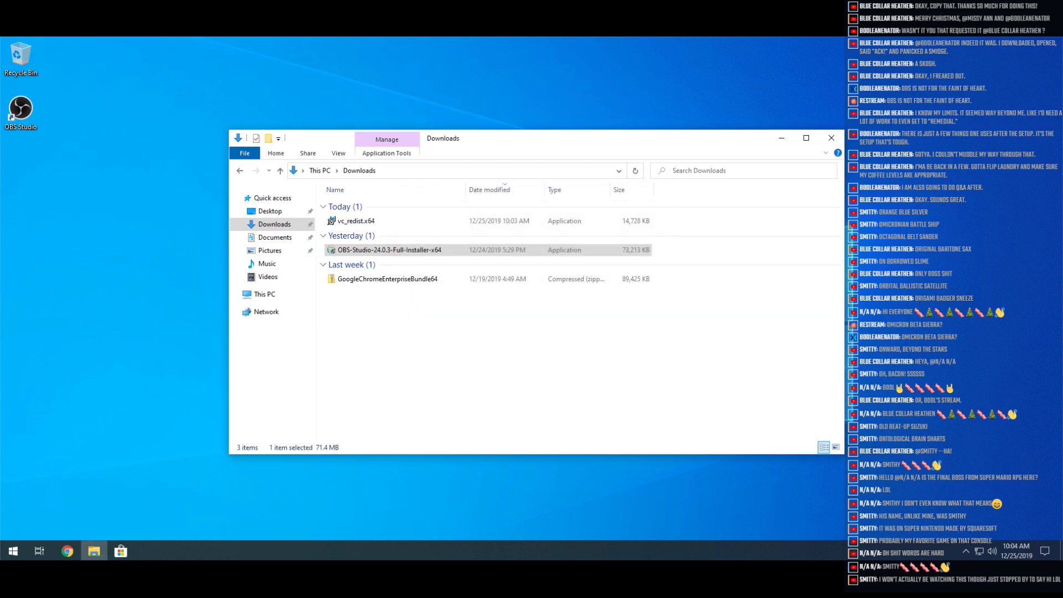
Look up the OBS Studio folder in the list of installed programs and examine its entries.
{"action": "left_click", "coordinate": [13, 551]}
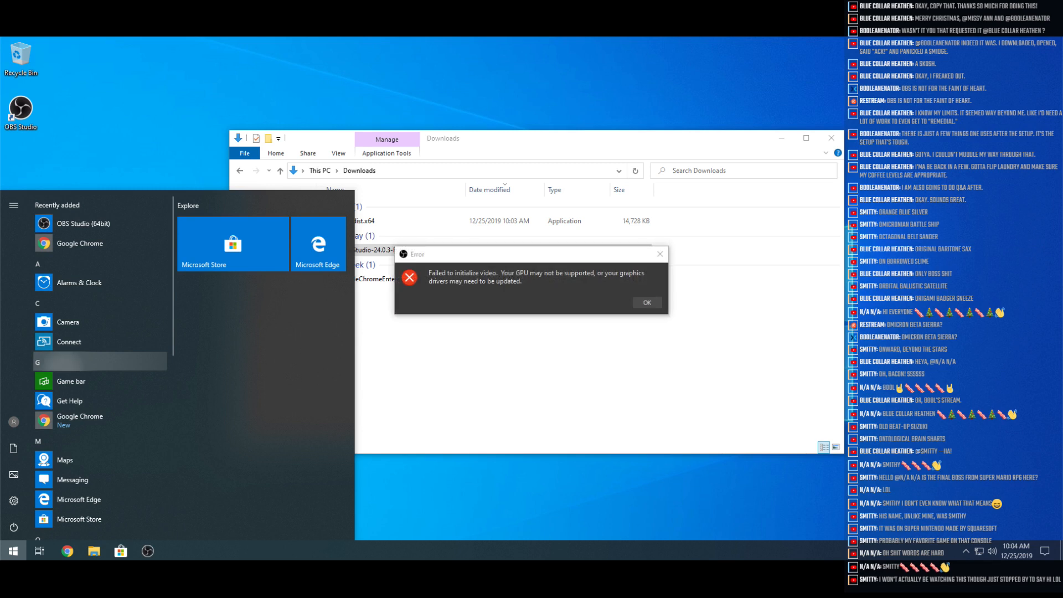
{"action": "left_click", "coordinate": [72, 363]}
{"action": "left_click", "coordinate": [86, 379]}
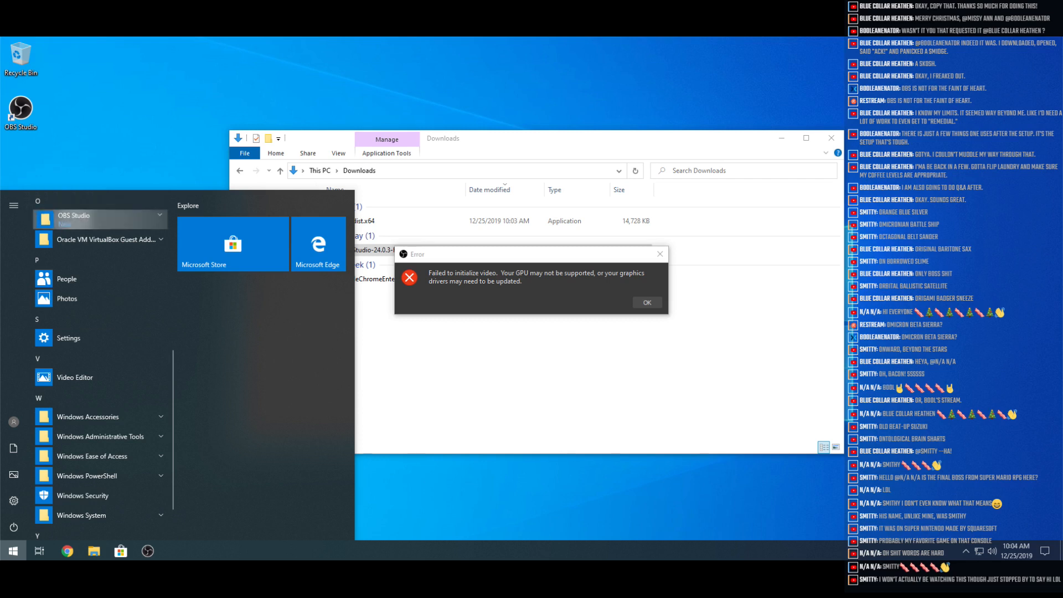
{"action": "left_click", "coordinate": [100, 219]}
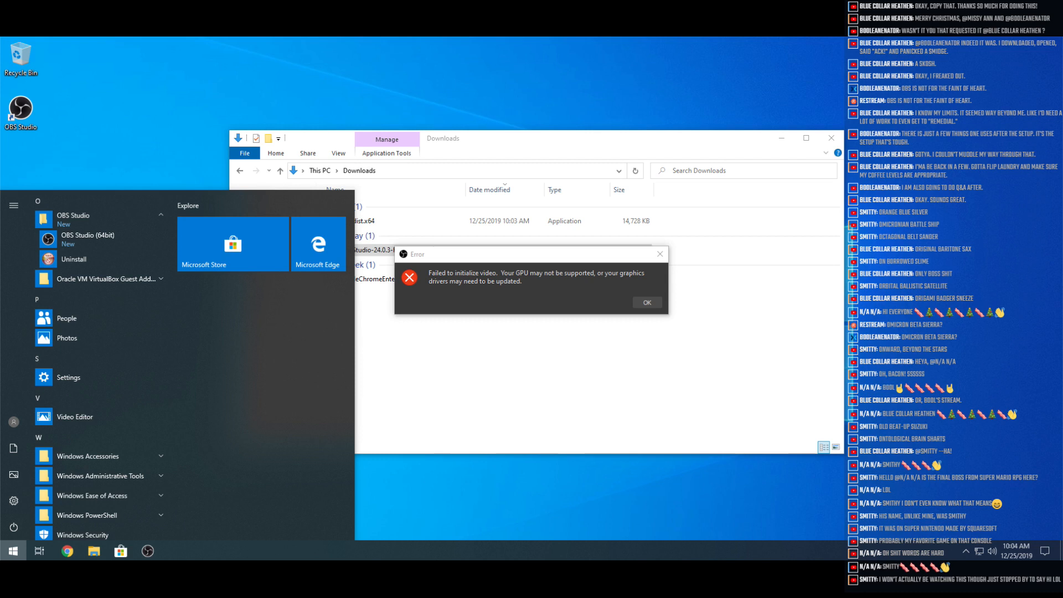
{"action": "key", "text": "Escape"}
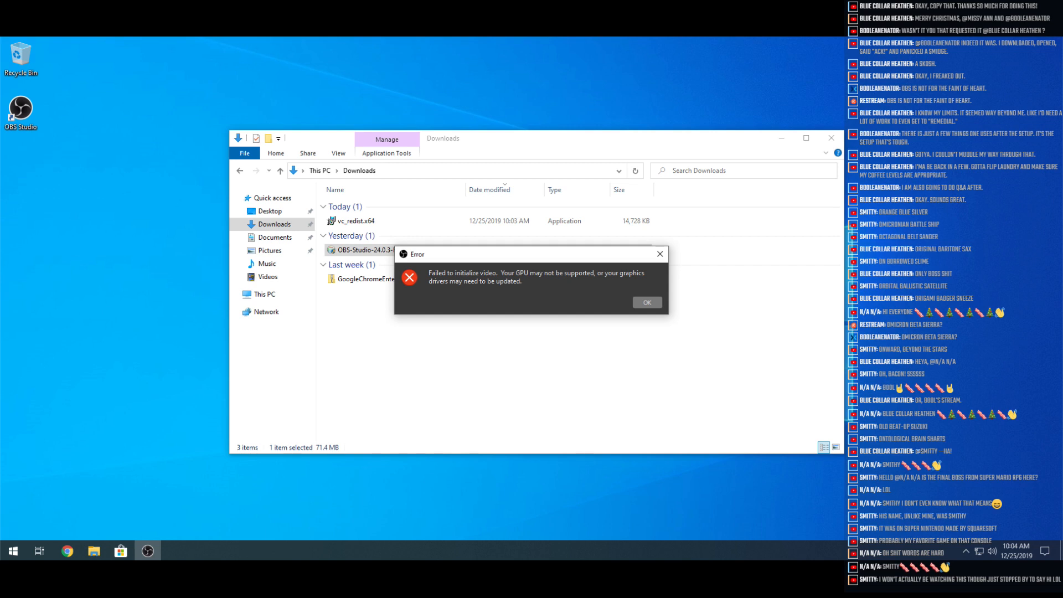
Dismiss the video initialization error and try to launch OBS Studio again from its desktop shortcut.
{"action": "left_click", "coordinate": [647, 302]}
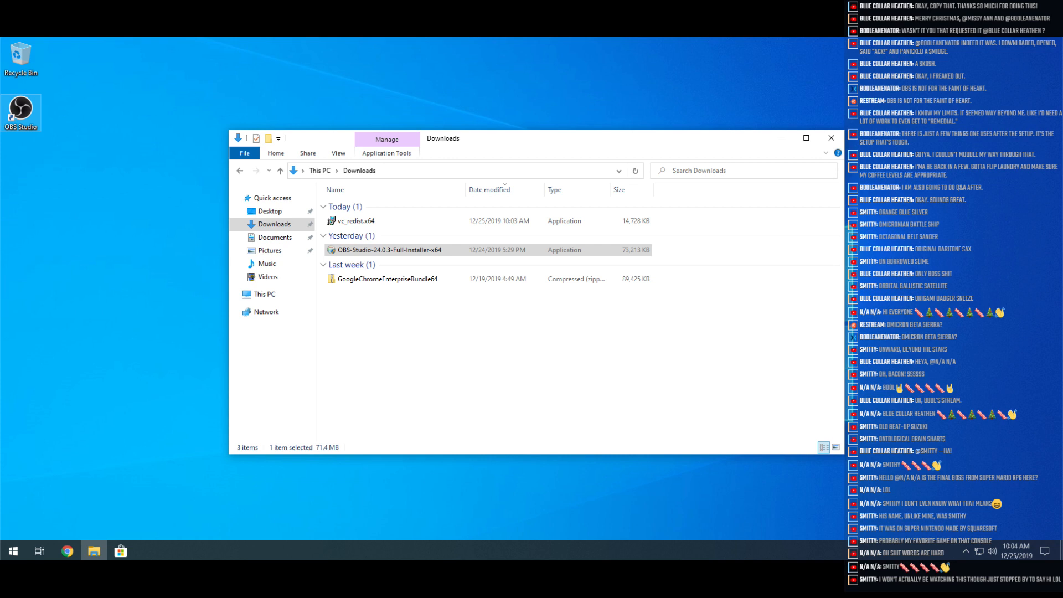
{"action": "left_click", "coordinate": [20, 111]}
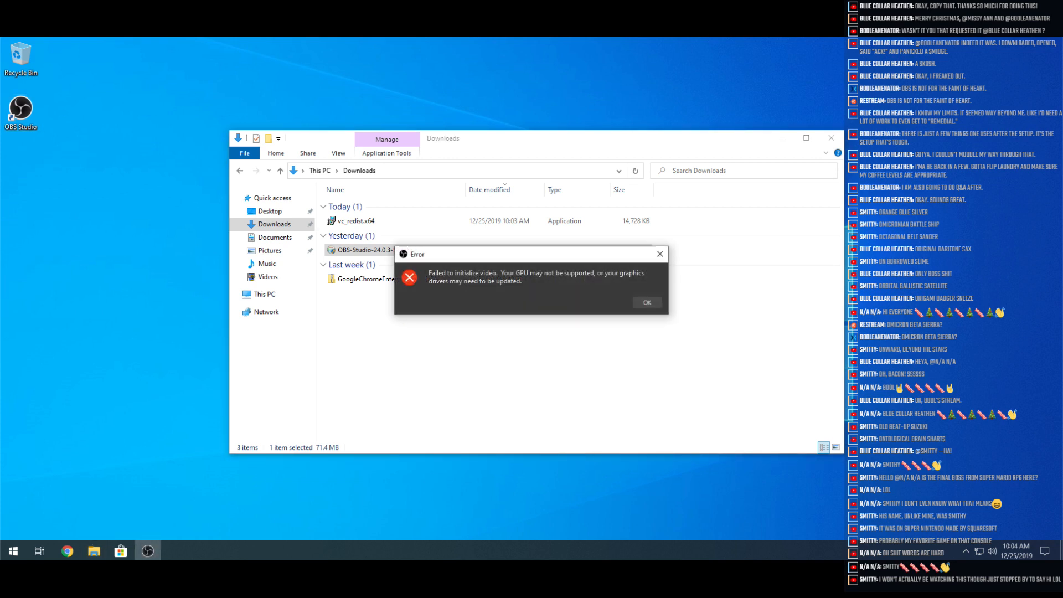
{"action": "left_click", "coordinate": [647, 302]}
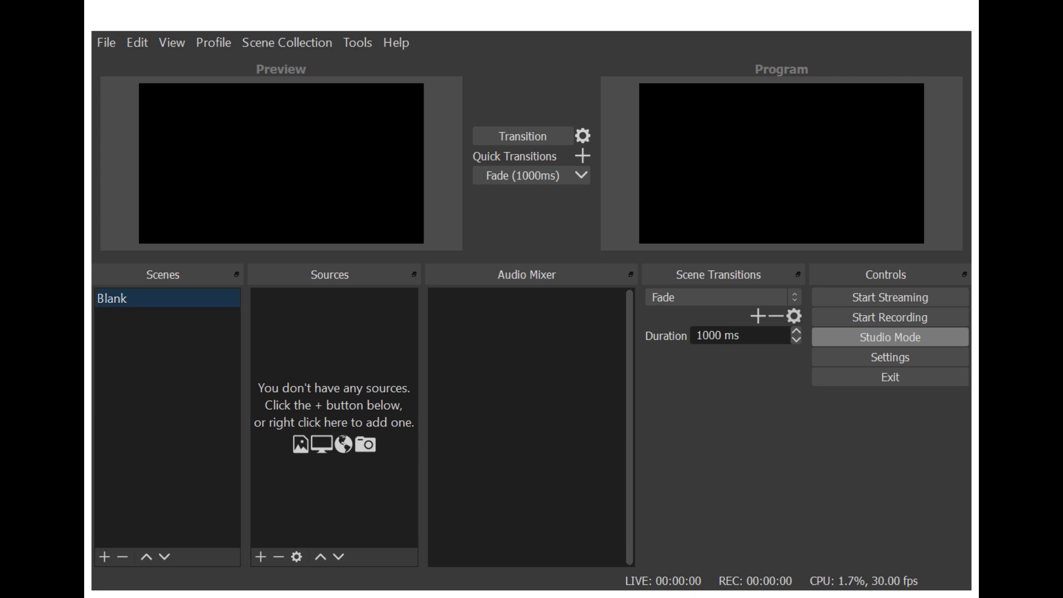
Toggle Studio Mode in the OBS Studio main window.
{"action": "left_click", "coordinate": [890, 337]}
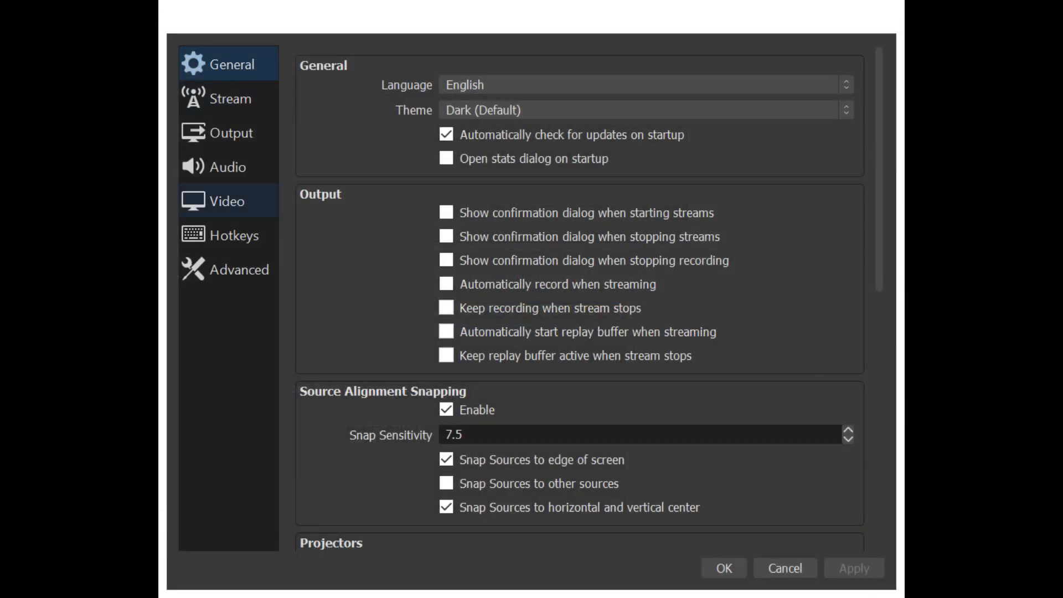
Set the Desktop Audio device to Disabled in the audio settings and apply the change.
{"action": "left_click", "coordinate": [228, 166]}
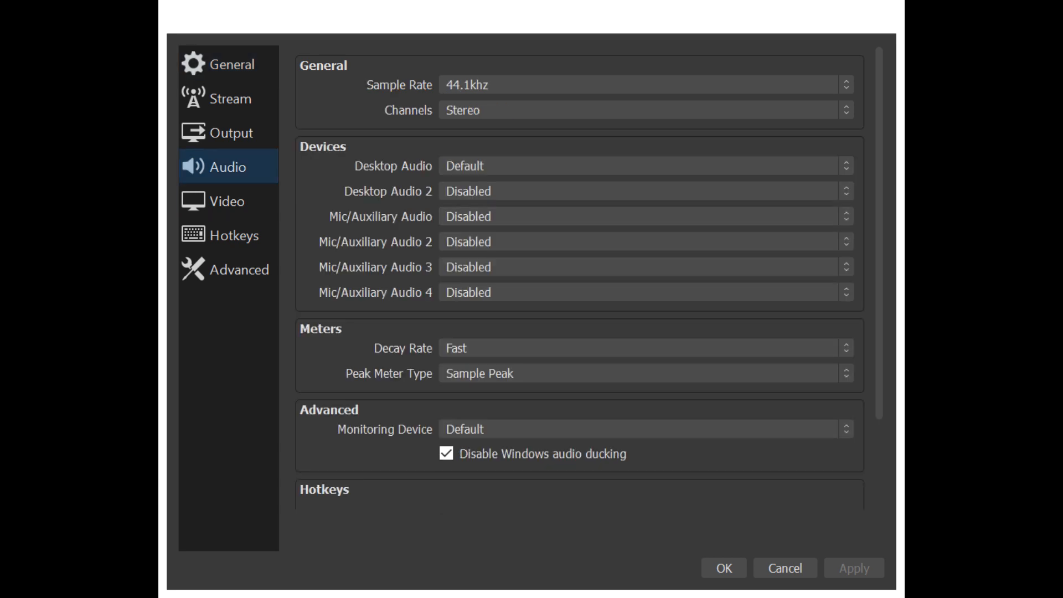
{"action": "left_click", "coordinate": [646, 166]}
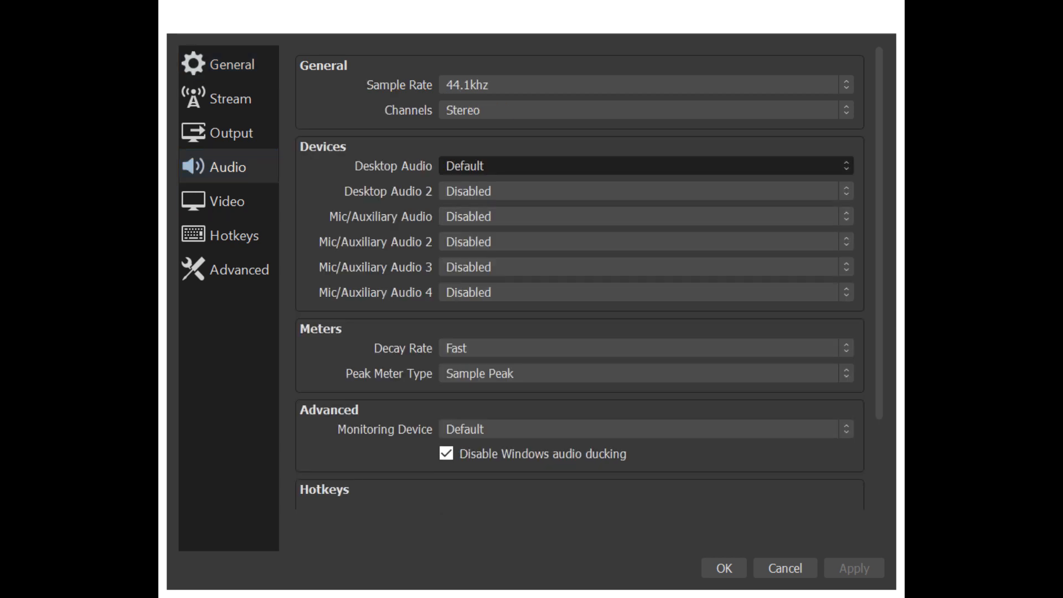
{"action": "left_click", "coordinate": [646, 189]}
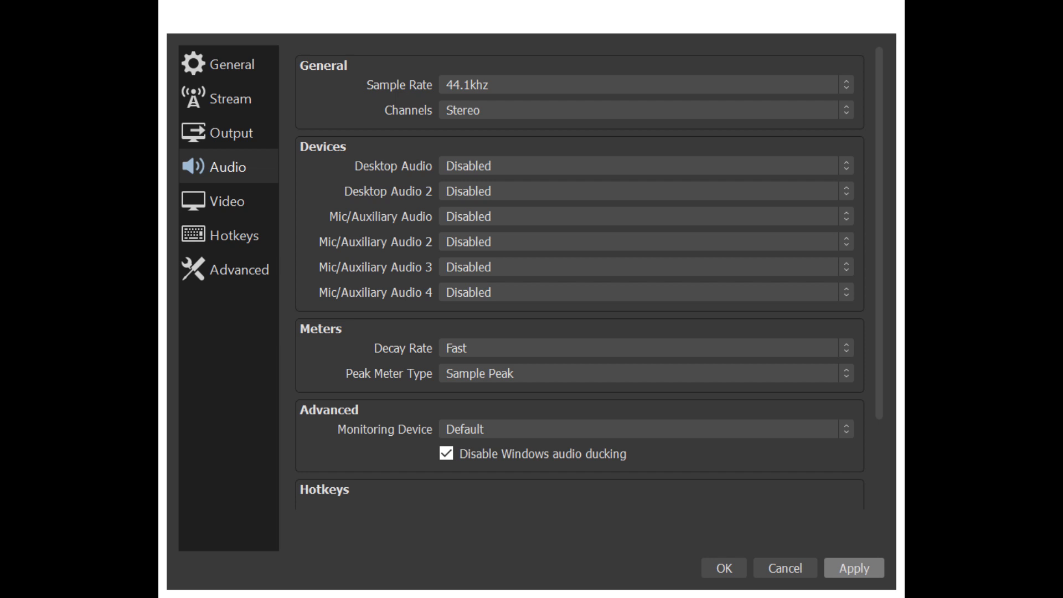
{"action": "left_click", "coordinate": [854, 569]}
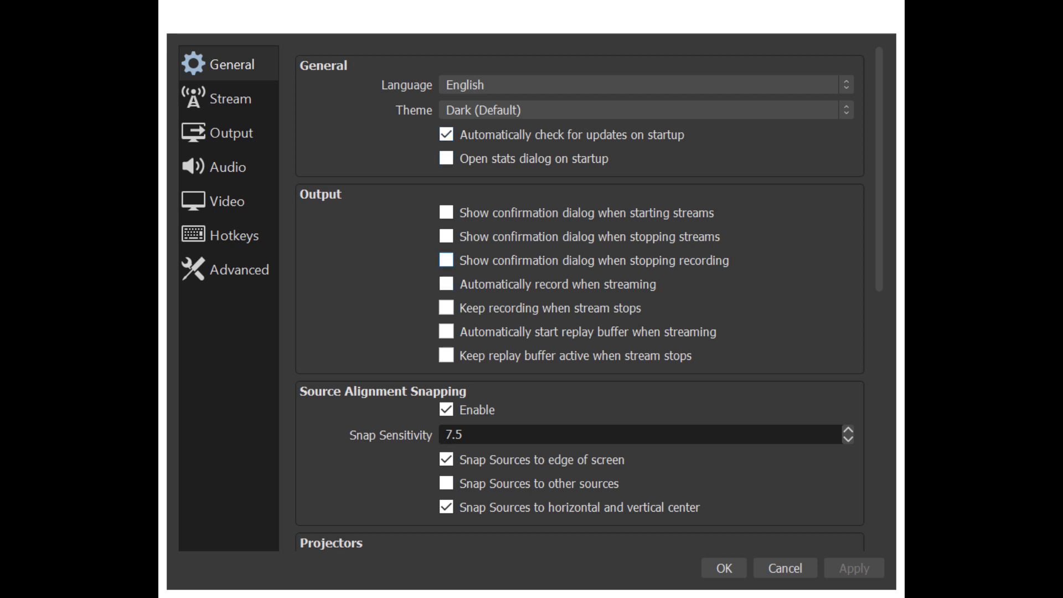
Review the General settings for source snapping, projectors, system tray, preview, Studio Mode and Multiview.
{"action": "scroll", "coordinate": [580, 298], "scroll_direction": "down", "scroll_amount": 7}
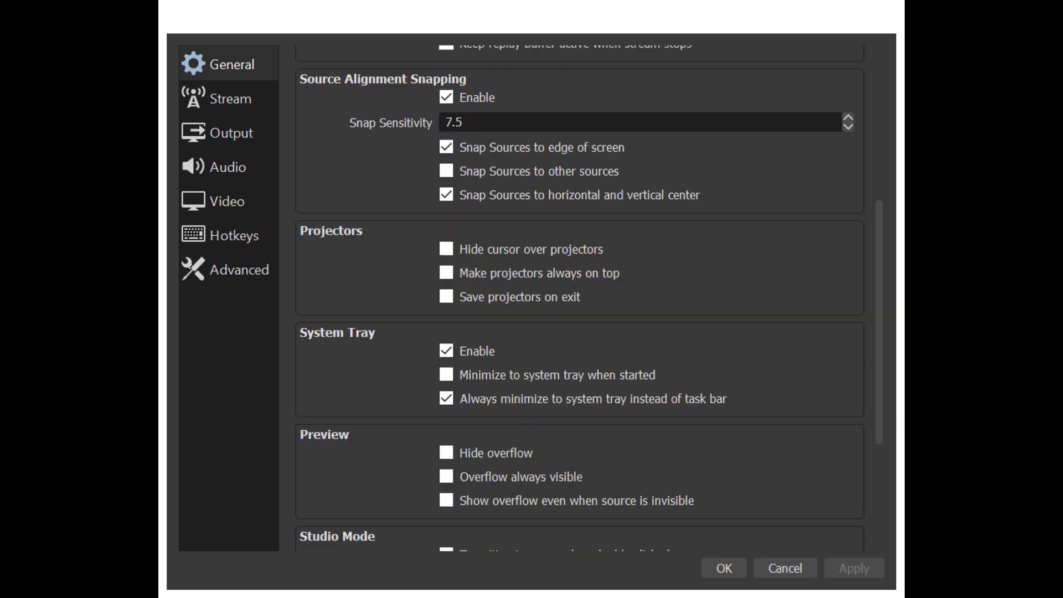
{"action": "scroll", "coordinate": [580, 297], "scroll_direction": "down", "scroll_amount": 3}
{"action": "scroll", "coordinate": [579, 297], "scroll_direction": "down", "scroll_amount": 1}
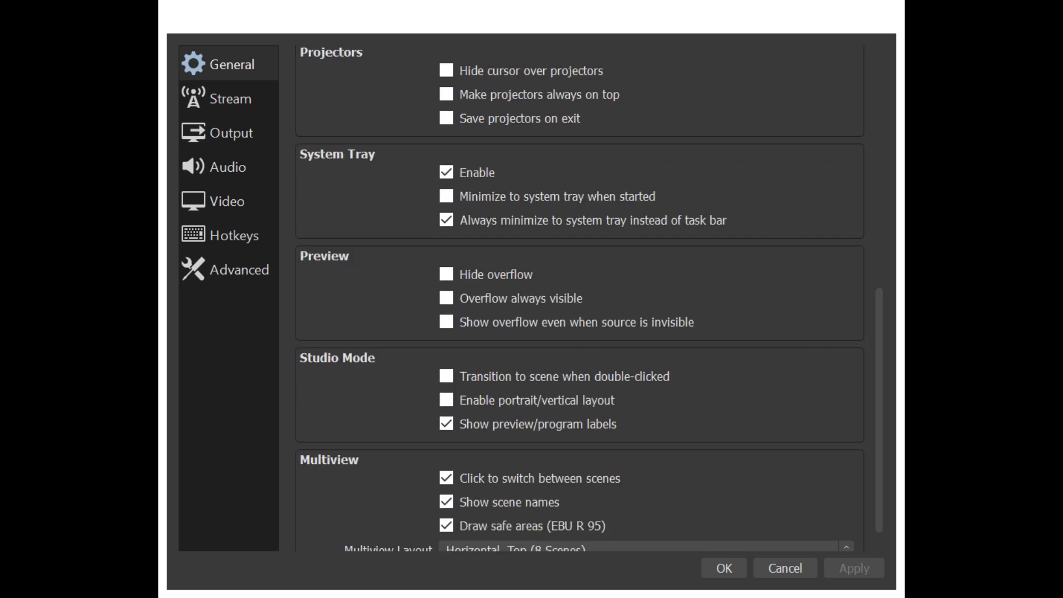
{"action": "scroll", "coordinate": [580, 298], "scroll_direction": "down", "scroll_amount": 1}
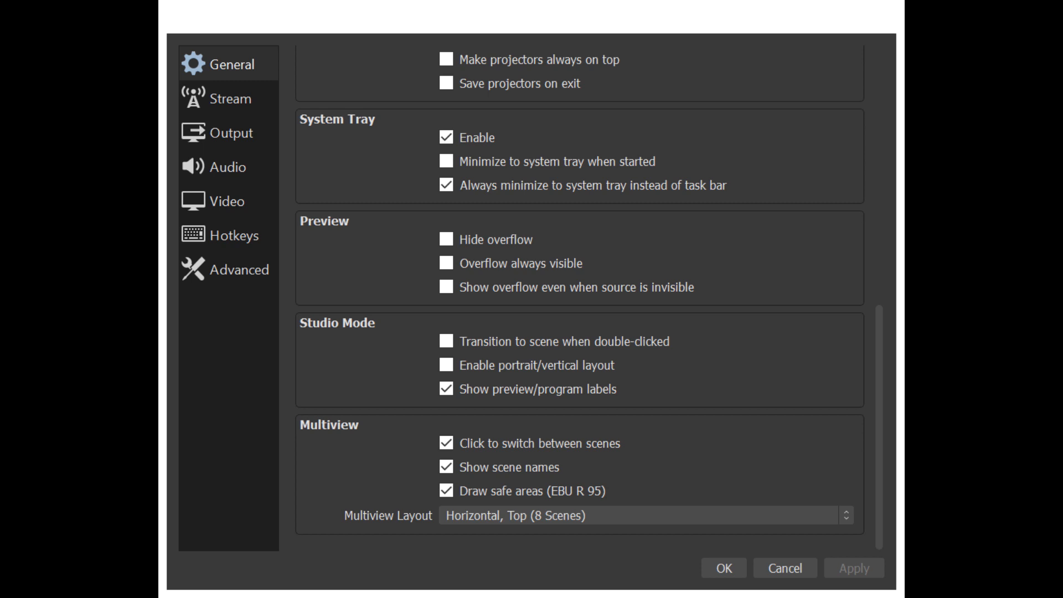
{"action": "scroll", "coordinate": [580, 298], "scroll_direction": "up", "scroll_amount": 3}
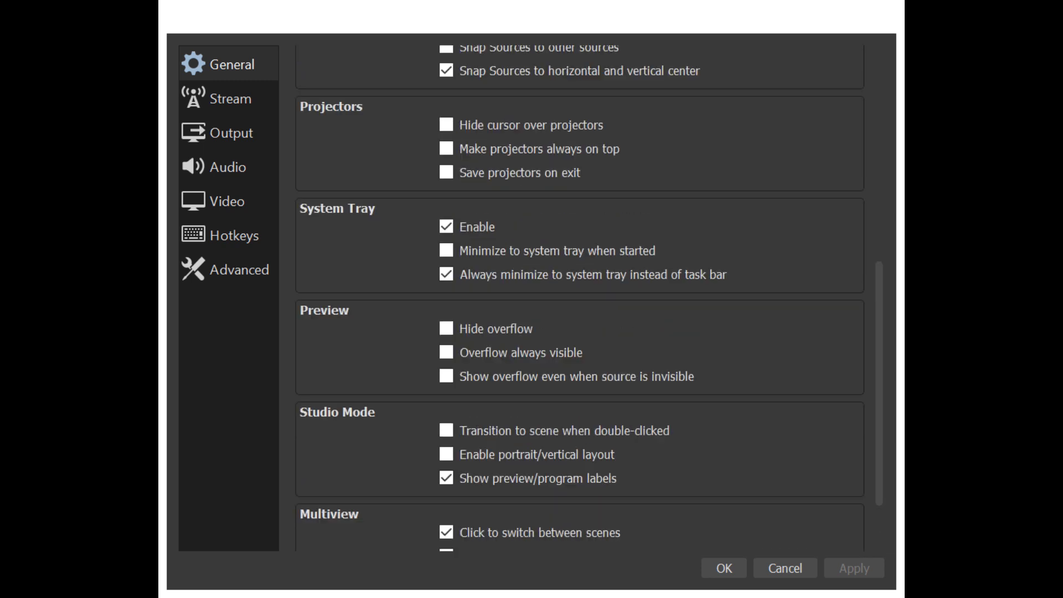
Set the Snap Sensitivity for source alignment snapping to 11.0 in the General settings.
{"action": "scroll", "coordinate": [580, 266], "scroll_direction": "up", "scroll_amount": 5}
{"action": "scroll", "coordinate": [580, 265], "scroll_direction": "up", "scroll_amount": 7}
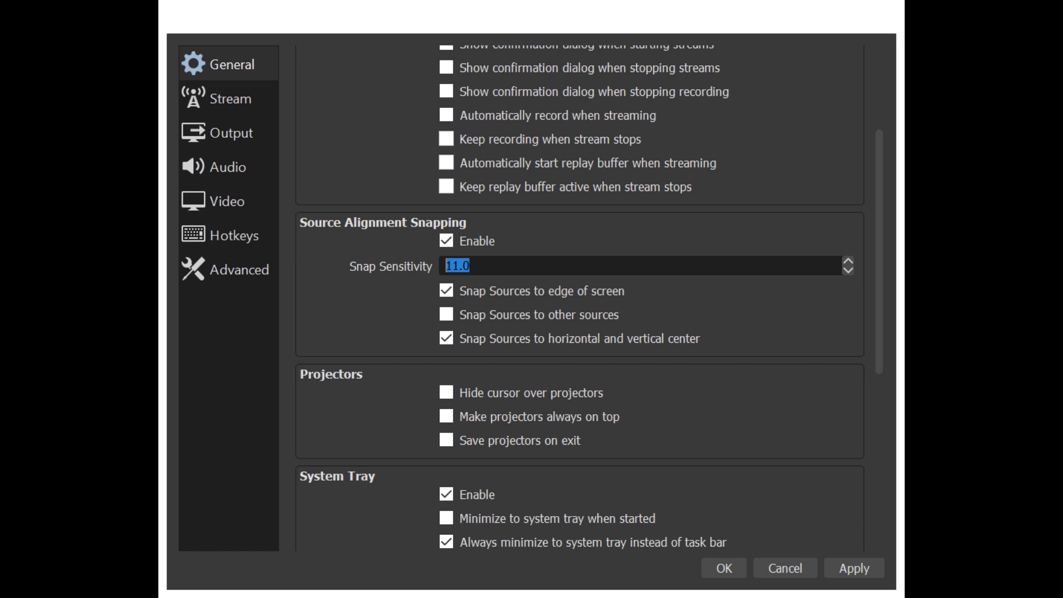
Set the Snap Sensitivity for source alignment snapping to 10.0 in the General settings.
{"action": "scroll", "coordinate": [580, 266], "scroll_direction": "down", "scroll_amount": 2}
{"action": "left_click", "coordinate": [580, 266]}
{"action": "scroll", "coordinate": [579, 299], "scroll_direction": "up", "scroll_amount": 5}
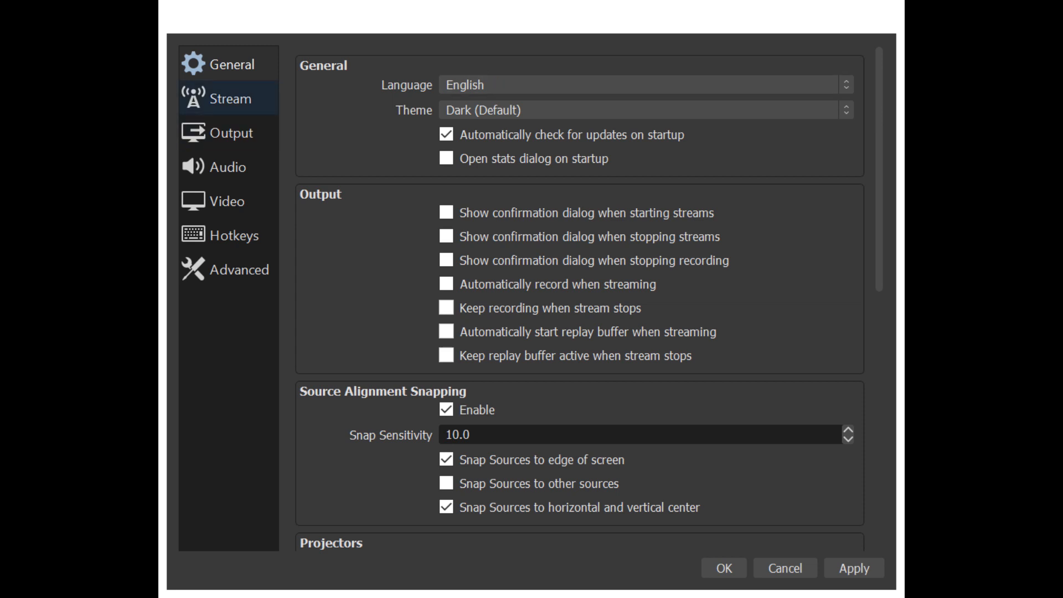
Set the streaming service to YouTube / YouTube Gaming in the Stream settings.
{"action": "left_click", "coordinate": [229, 99]}
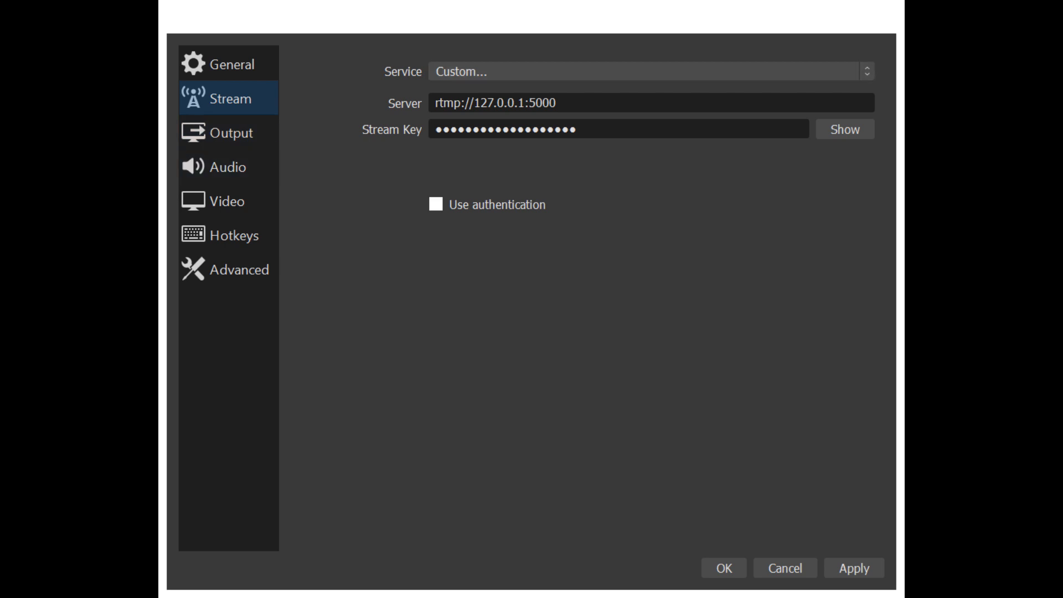
{"action": "left_click", "coordinate": [652, 72]}
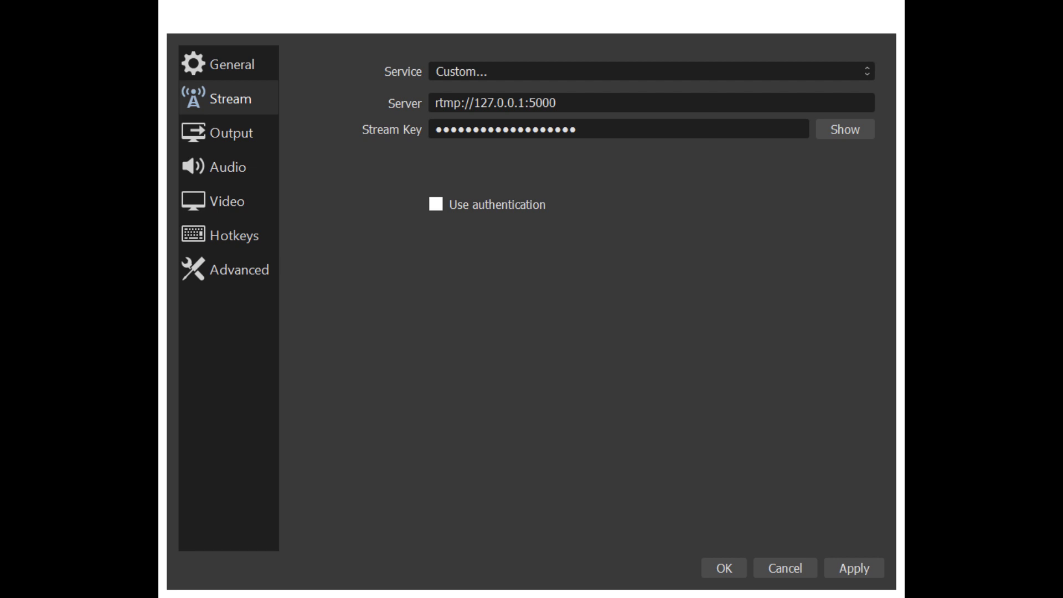
{"action": "left_click", "coordinate": [515, 113]}
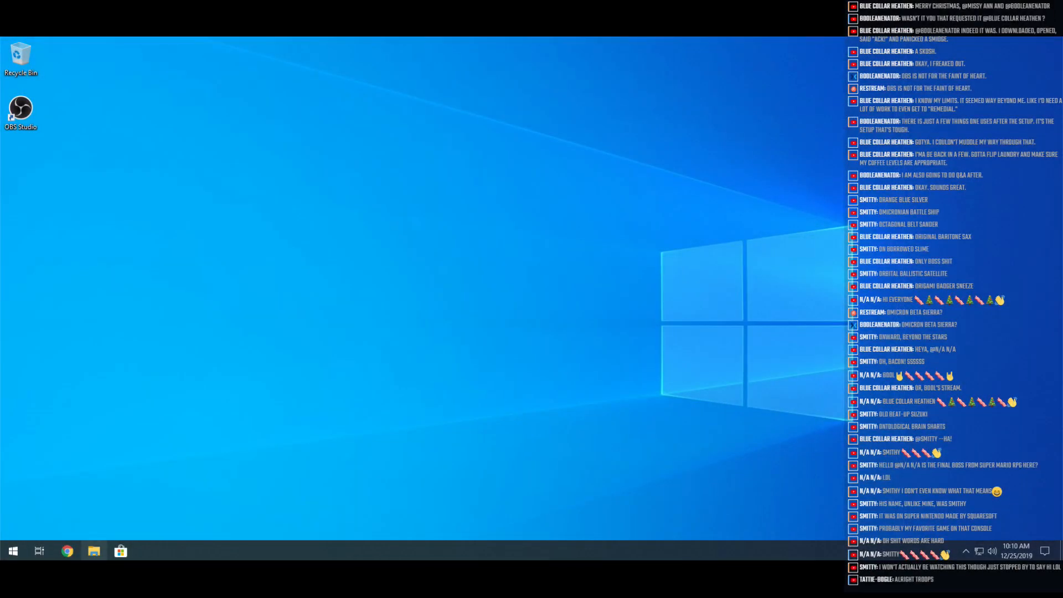
Switch to Chrome, go to youtube.com and open YouTube Studio for the signed-in channel, dismissing its welcome message.
{"action": "left_click", "coordinate": [67, 551]}
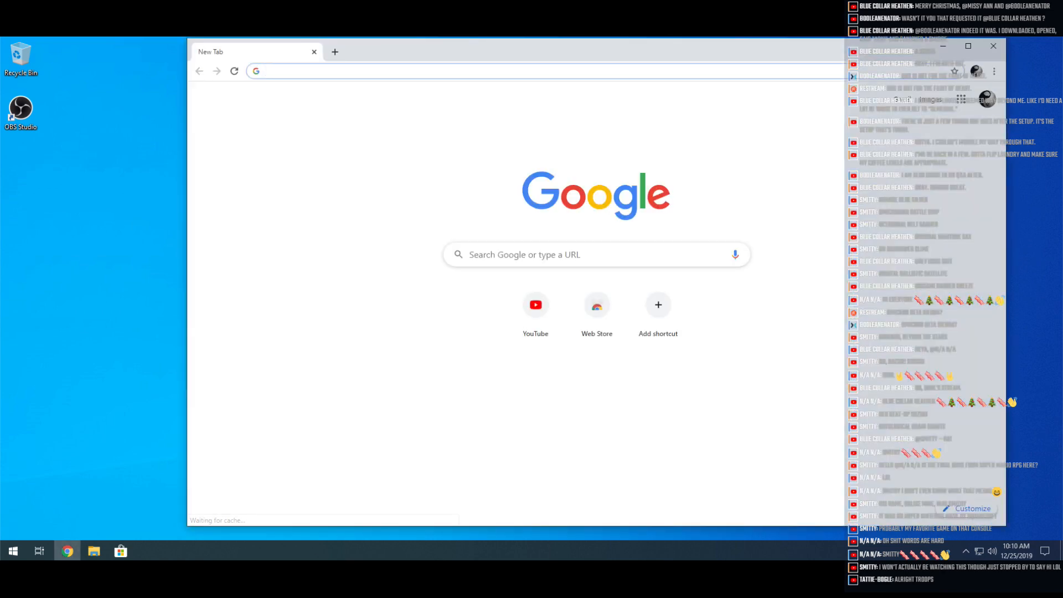
{"action": "type", "text": "youtube.com"}
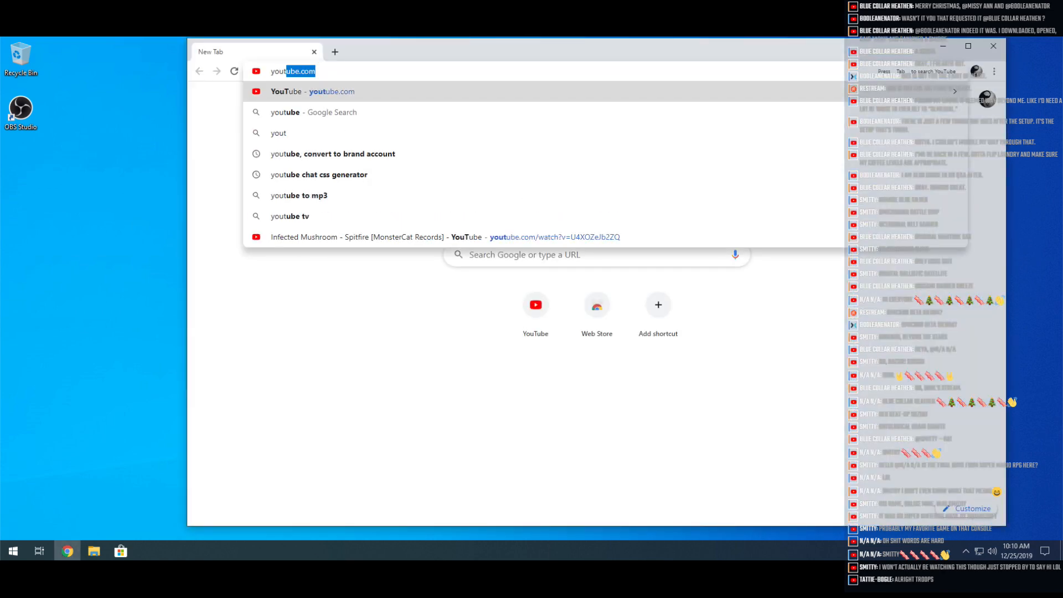
{"action": "key", "text": "Return"}
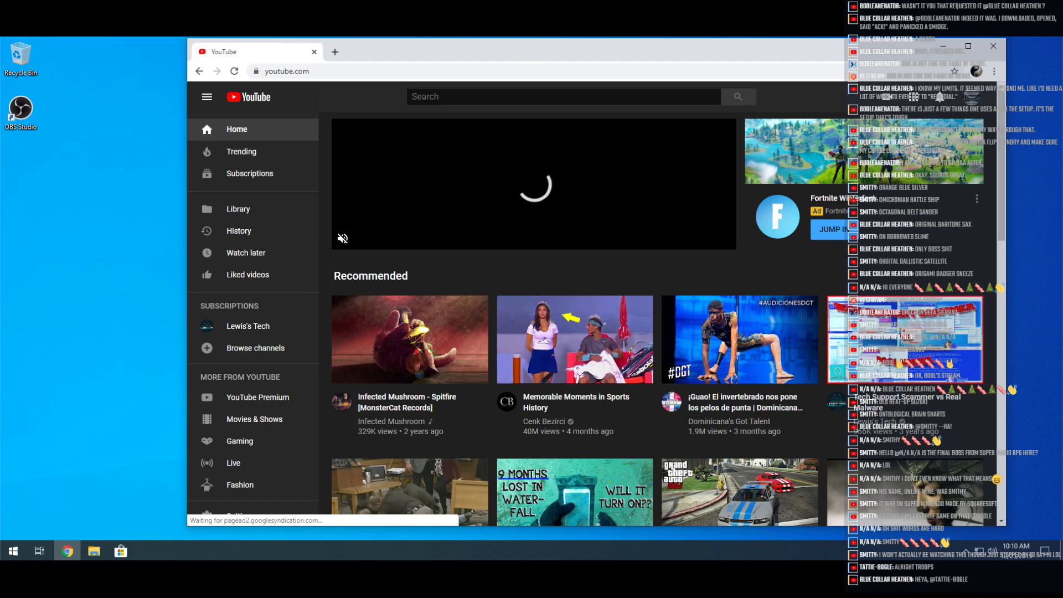
{"action": "left_click", "coordinate": [971, 97]}
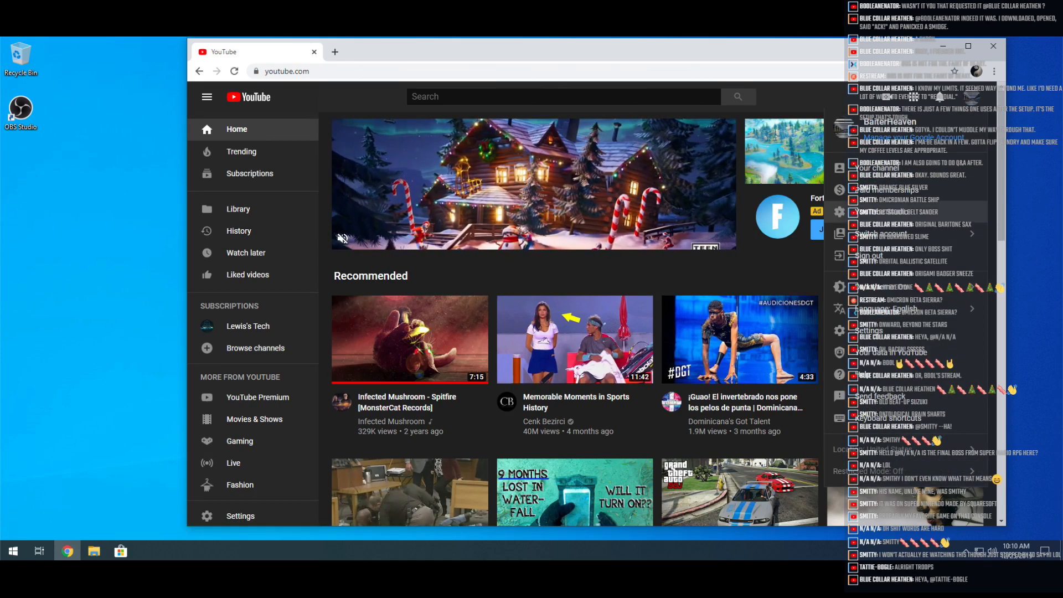
{"action": "left_click", "coordinate": [886, 211]}
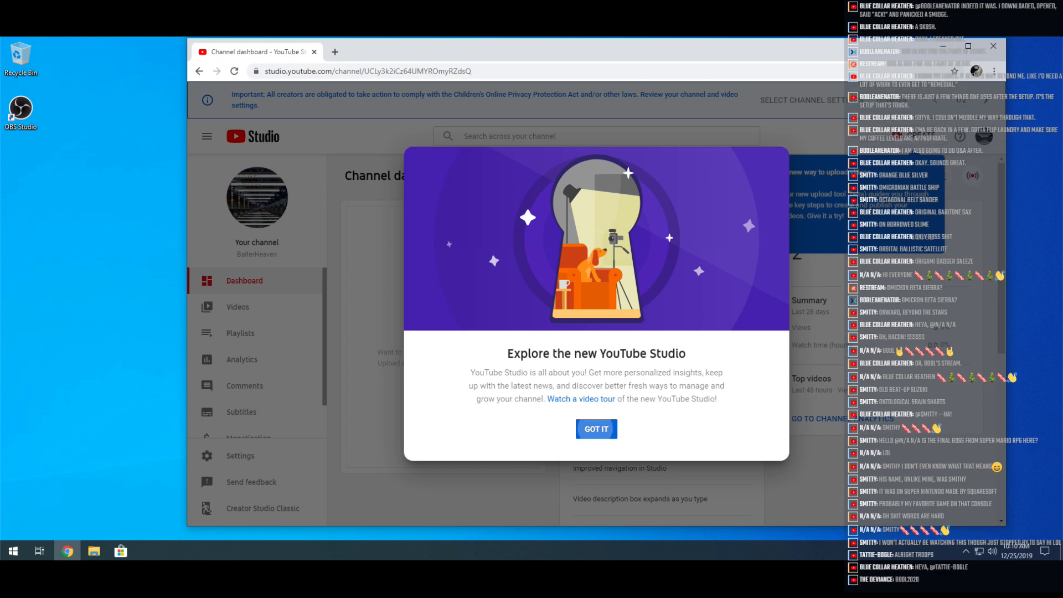
{"action": "left_click", "coordinate": [596, 429]}
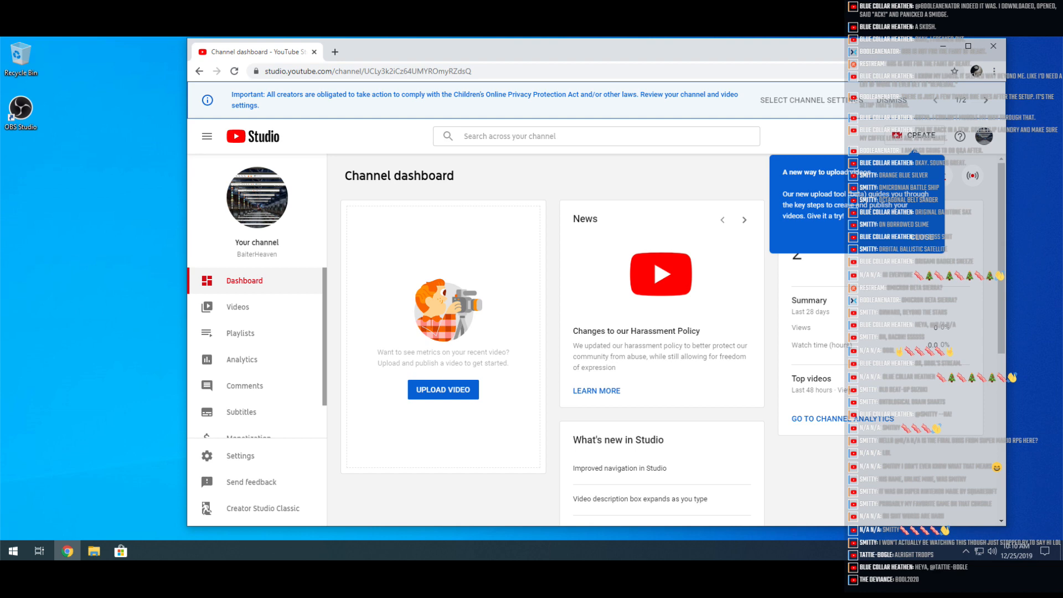
Switch to Creator Studio Classic, skipping the feedback survey, and open the Live Streaming dashboard.
{"action": "scroll", "coordinate": [554, 332], "scroll_direction": "down", "scroll_amount": 4}
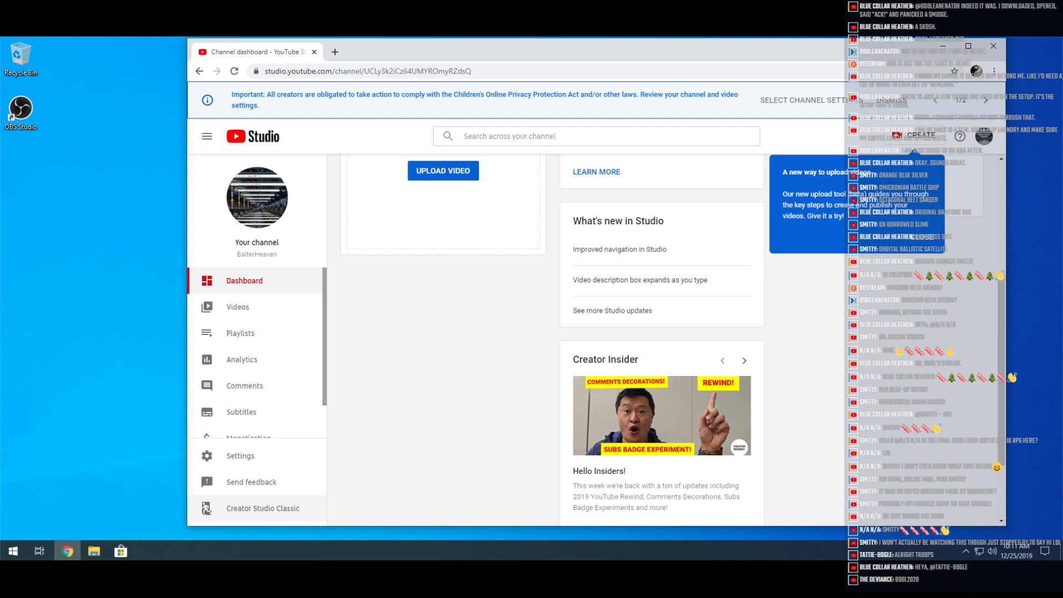
{"action": "left_click", "coordinate": [263, 508]}
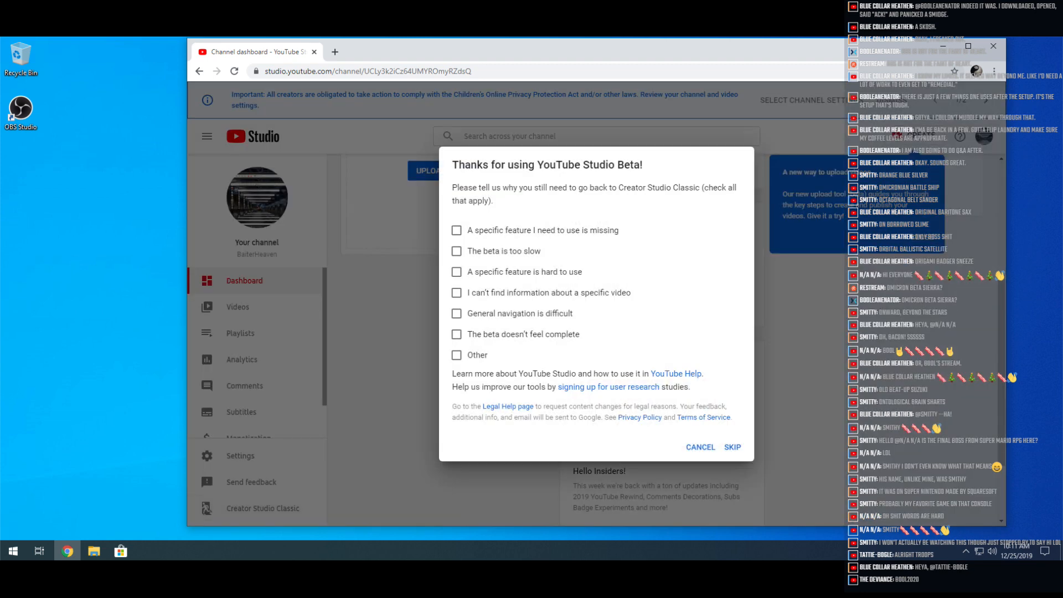
{"action": "left_click", "coordinate": [733, 447]}
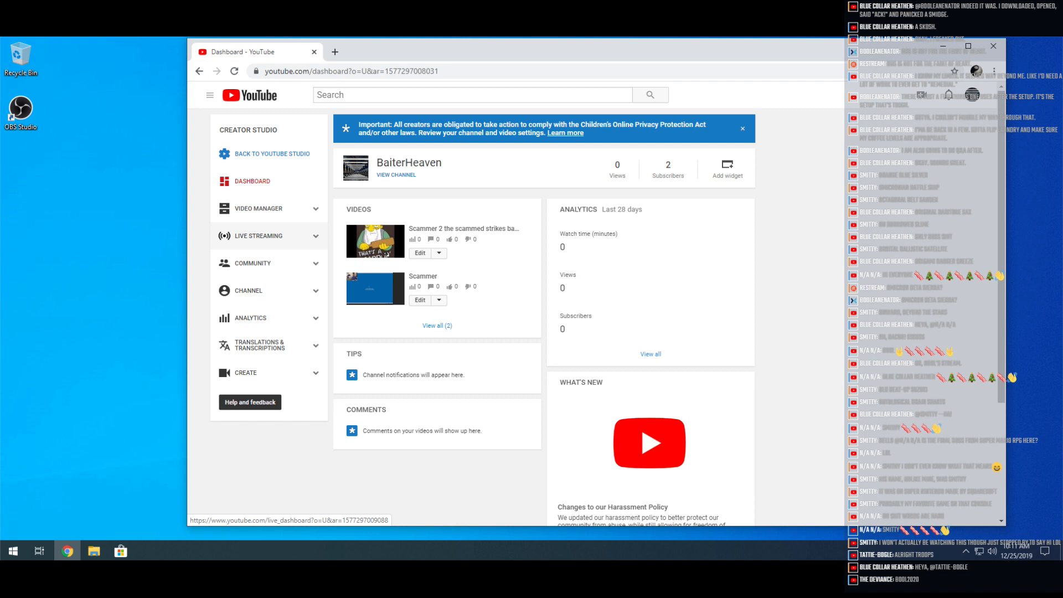
{"action": "left_click", "coordinate": [258, 236]}
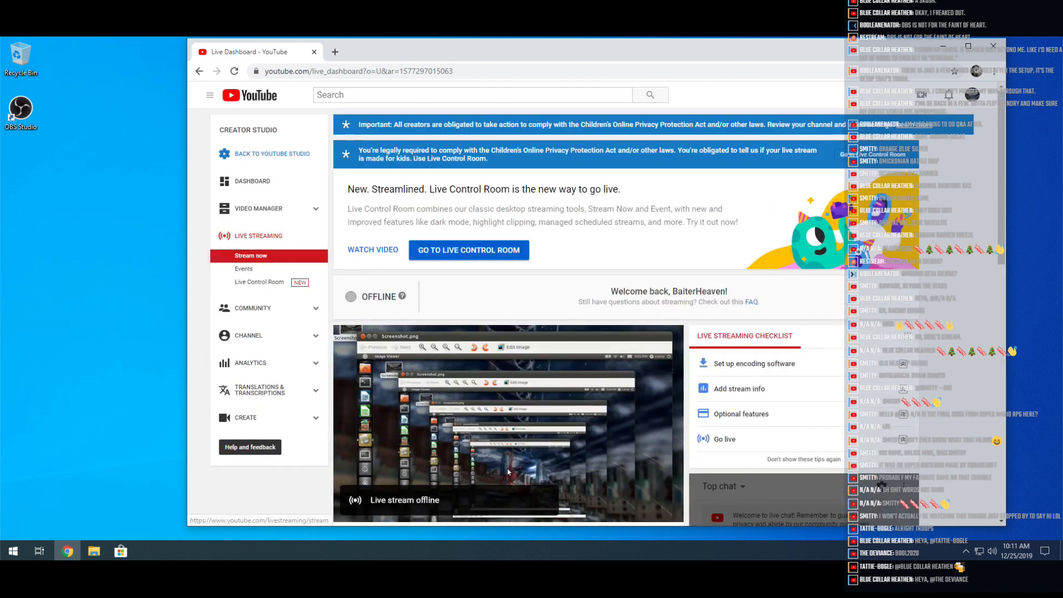
Set the live stream's Privacy to Private in its basic info.
{"action": "scroll", "coordinate": [509, 471], "scroll_direction": "down", "scroll_amount": 7}
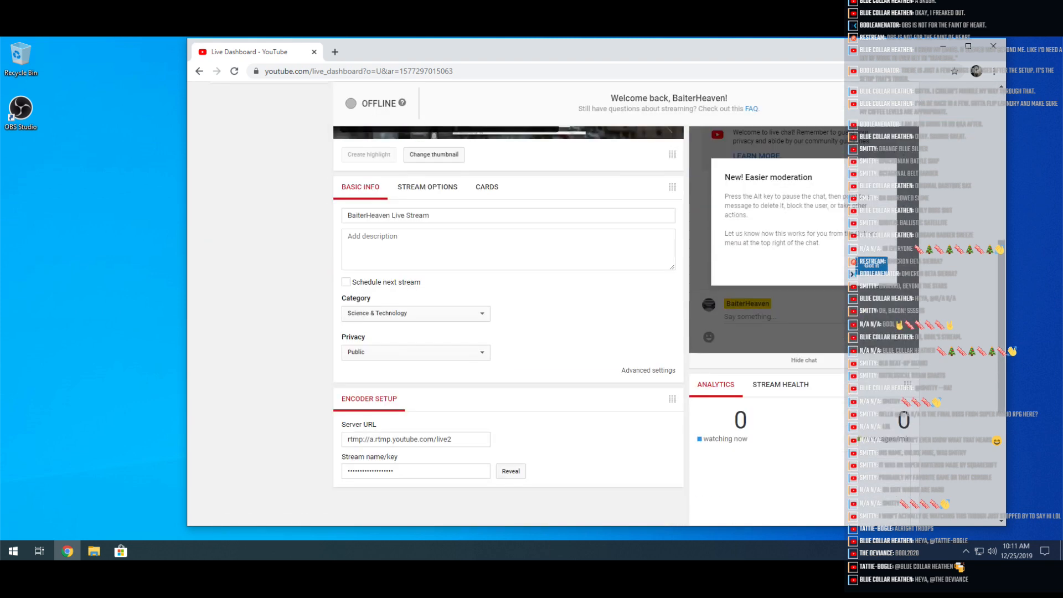
{"action": "left_click", "coordinate": [416, 353]}
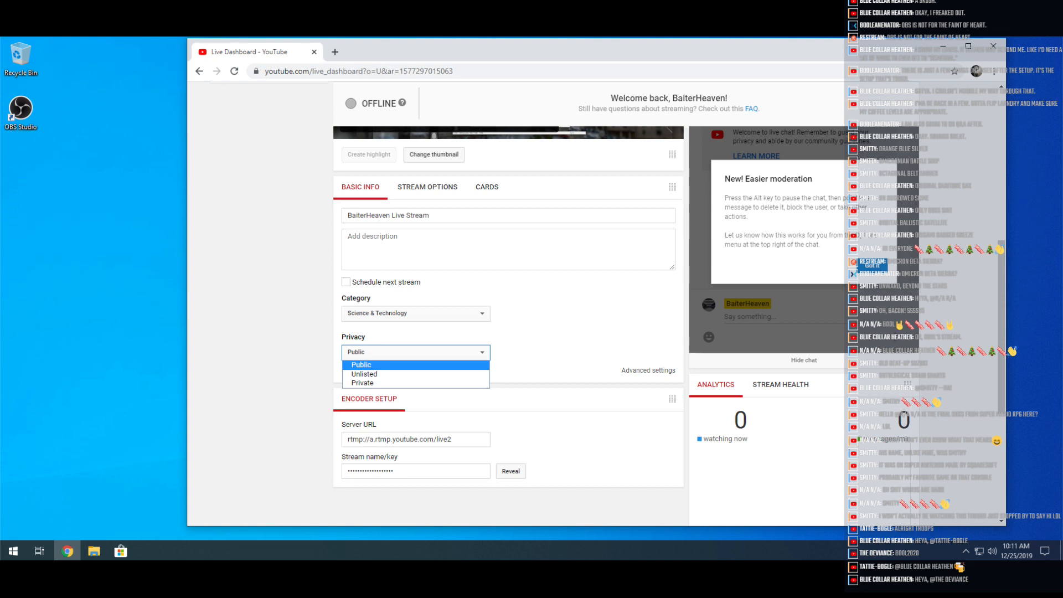
{"action": "key", "text": "Down"}
{"action": "key", "text": "Return"}
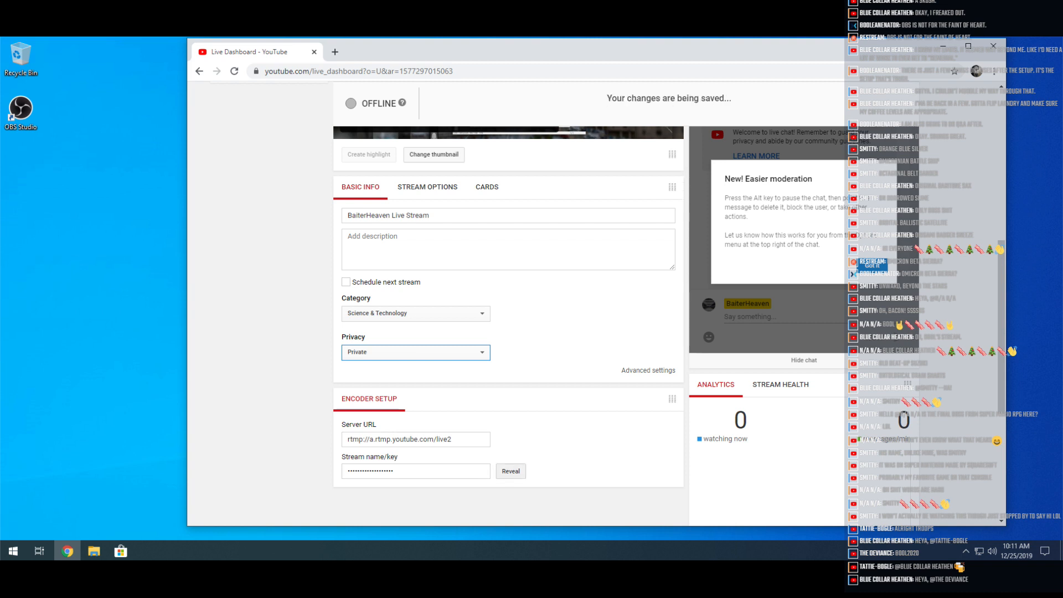
Reveal the stream name/key in the Encoder Setup section and copy it.
{"action": "left_click", "coordinate": [510, 472]}
{"action": "left_click", "coordinate": [415, 471]}
{"action": "key", "text": "ctrl+c"}
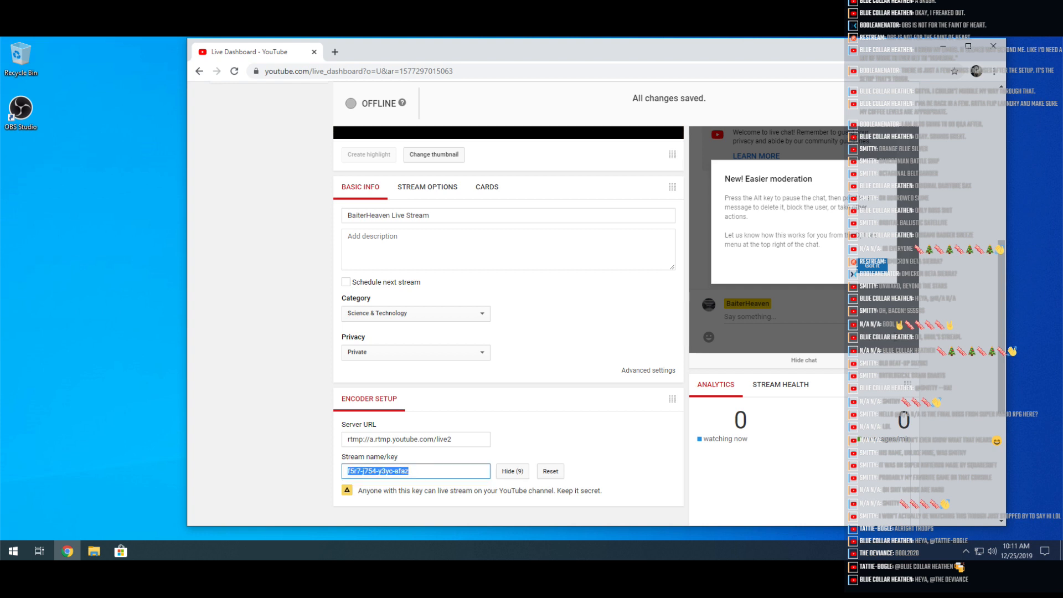
{"action": "right_click", "coordinate": [401, 472]}
{"action": "left_click", "coordinate": [421, 480]}
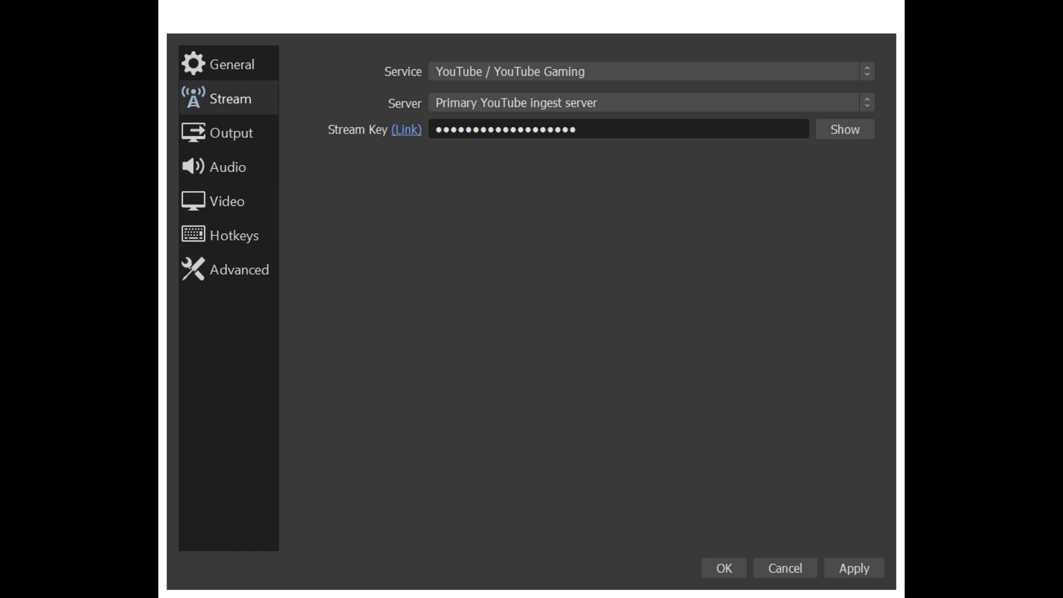
Switch back to the OBS Studio Stream settings, replace the Stream Key with the copied key, and apply the change.
{"action": "left_click", "coordinate": [845, 129]}
{"action": "left_click_drag", "start_coordinate": [556, 129], "coordinate": [435, 129]}
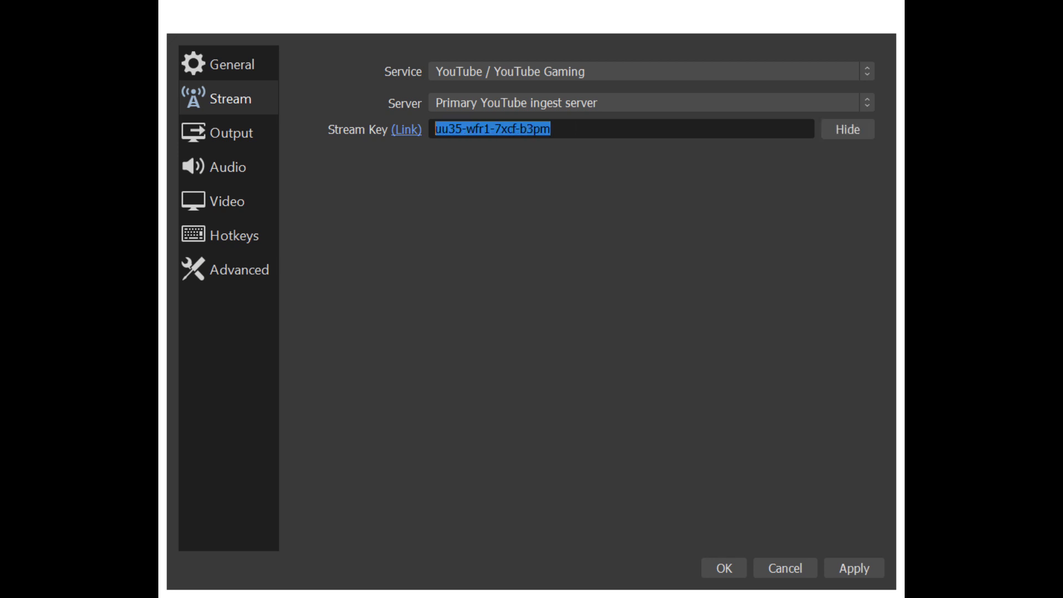
{"action": "key", "text": "ctrl+v"}
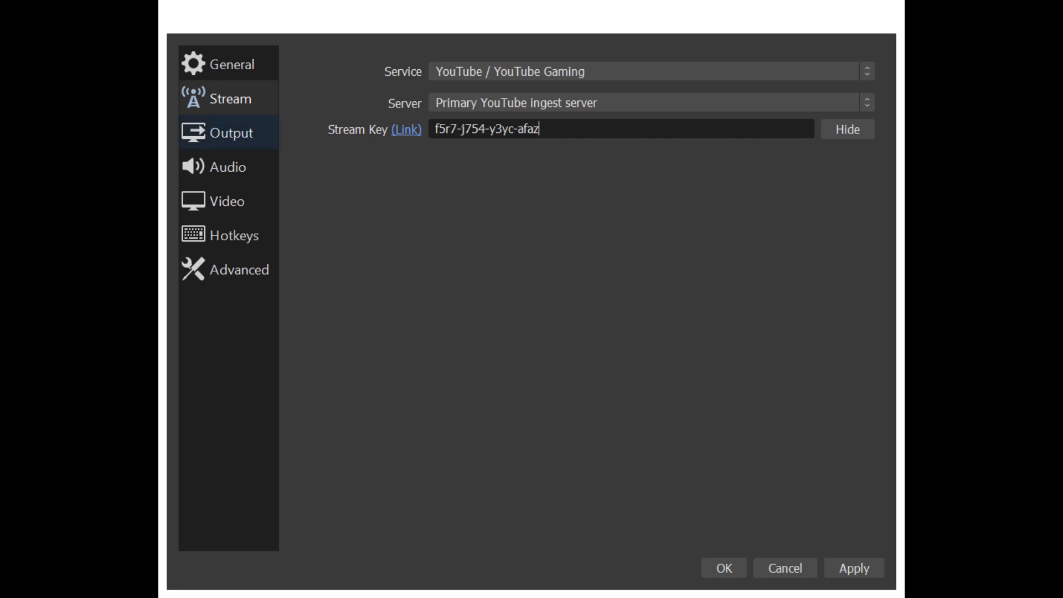
{"action": "left_click", "coordinate": [854, 568]}
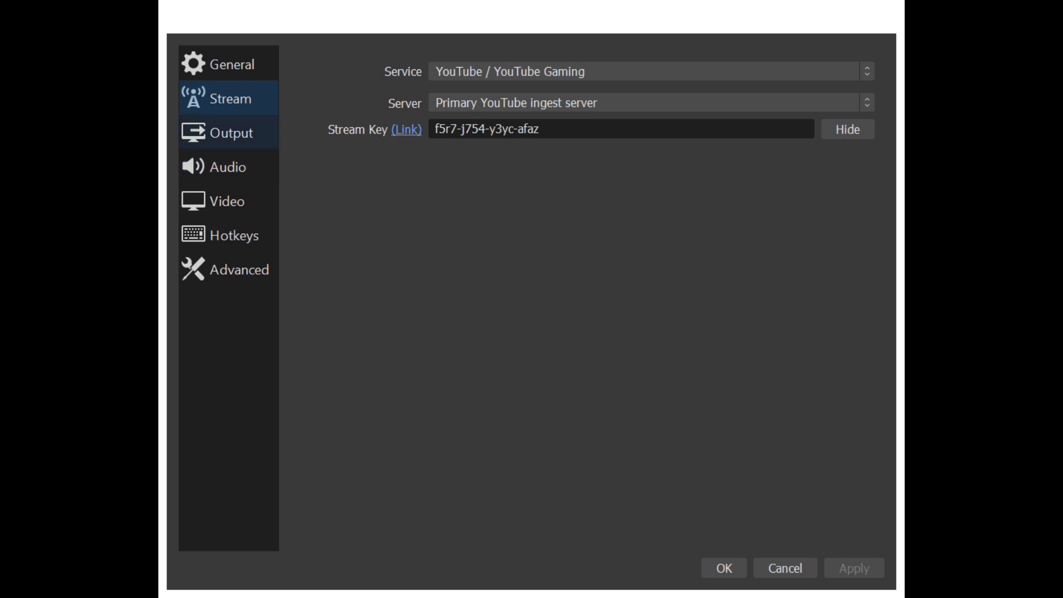
Set the streaming Video Bitrate to 3000 Kbps in the Output settings and check the remaining encoder and recording options.
{"action": "left_click", "coordinate": [229, 132]}
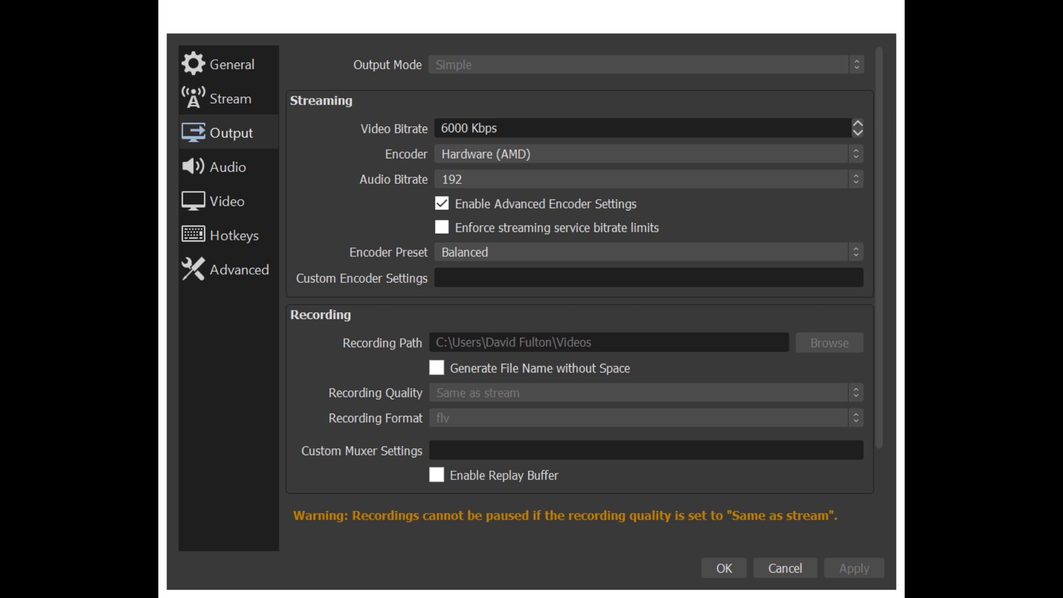
{"action": "double_click", "coordinate": [455, 128]}
{"action": "type", "text": "3000"}
{"action": "key", "text": "Tab"}
{"action": "key", "text": "Tab"}
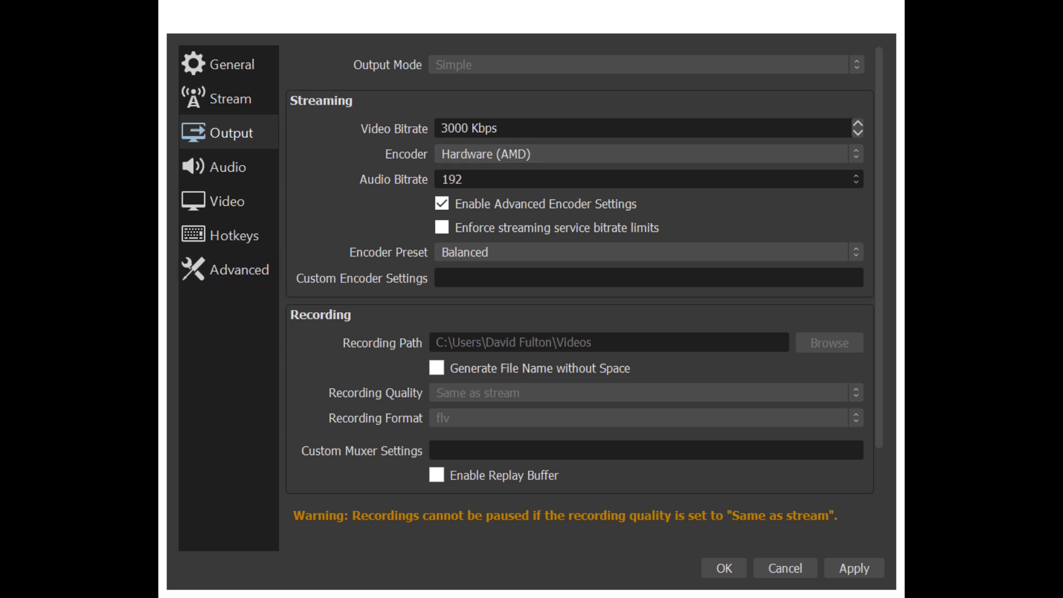
{"action": "key", "text": "Tab"}
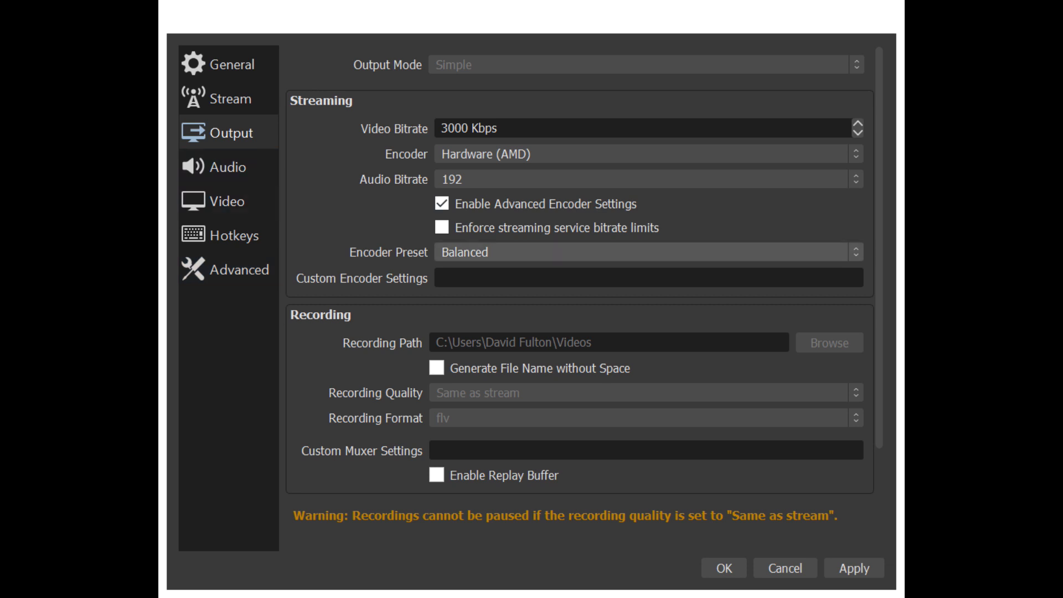
{"action": "scroll", "coordinate": [576, 276], "scroll_direction": "down", "scroll_amount": 3}
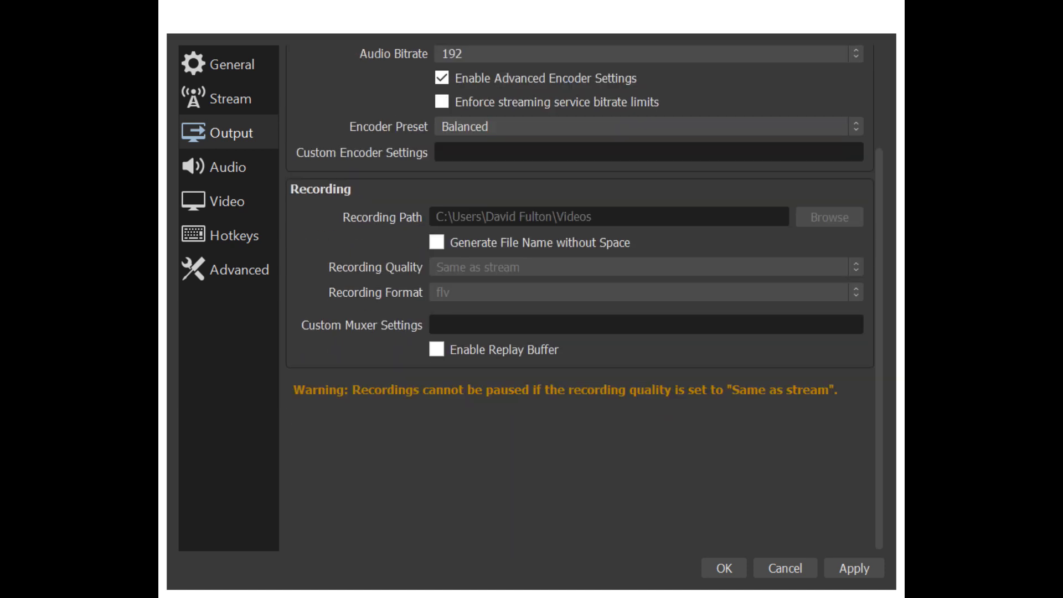
Check the Audio and Video settings, then apply the pending changes and close the settings.
{"action": "left_click", "coordinate": [228, 166]}
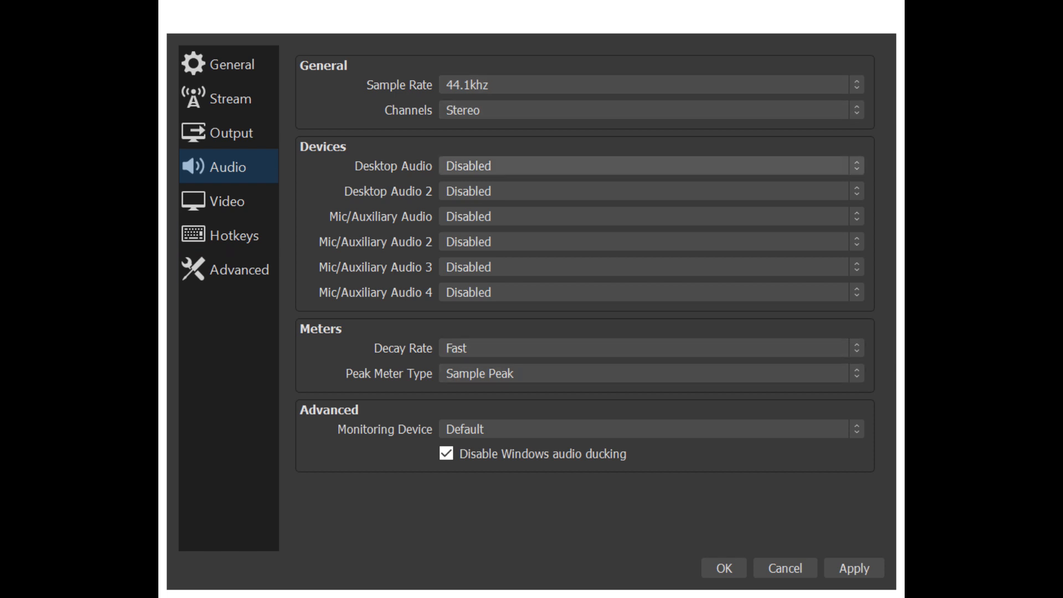
{"action": "left_click", "coordinate": [227, 201]}
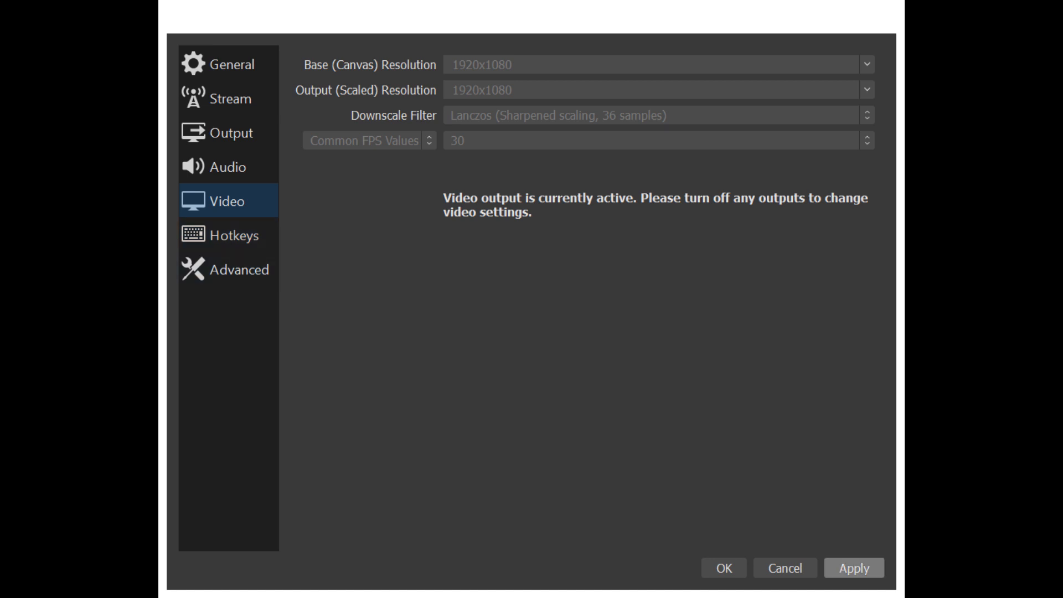
{"action": "left_click", "coordinate": [854, 569]}
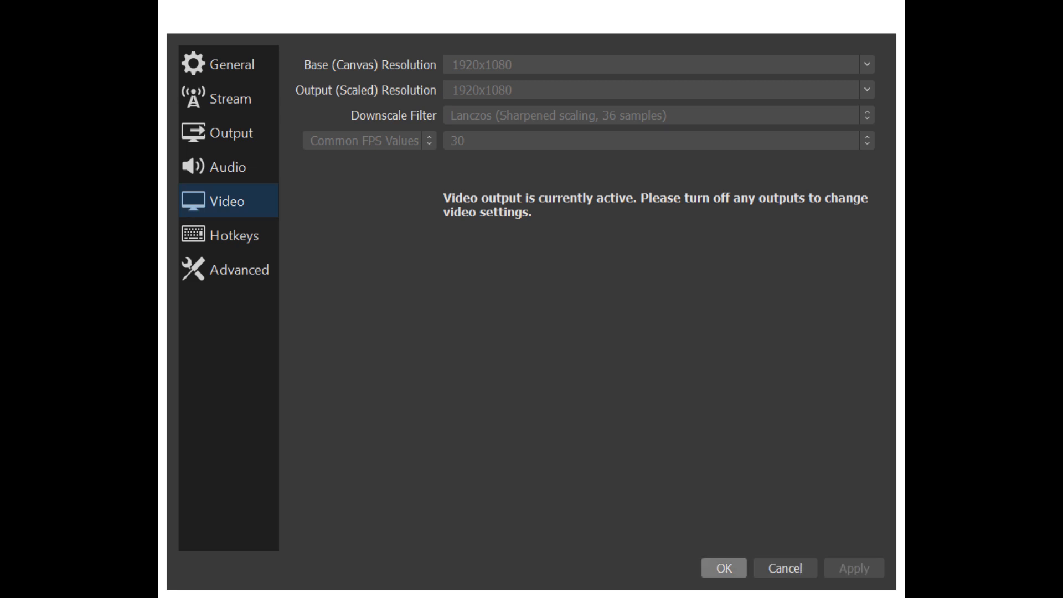
{"action": "left_click", "coordinate": [725, 569]}
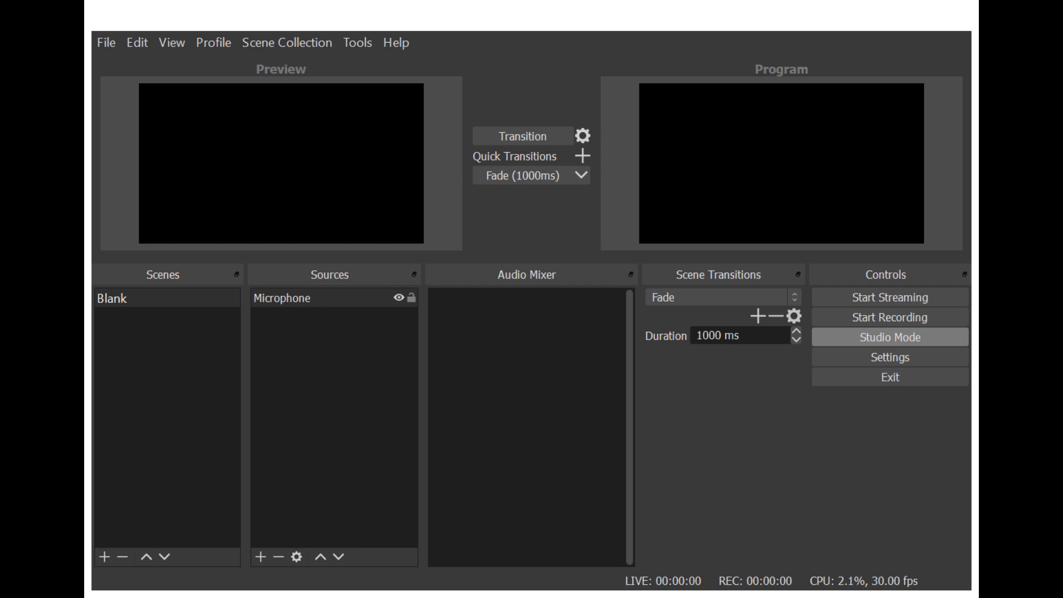
Confirm the Microphone source in the Blank scene and set its device to Focusrite USB (Focusrite USB Audio).
{"action": "key", "text": "Return"}
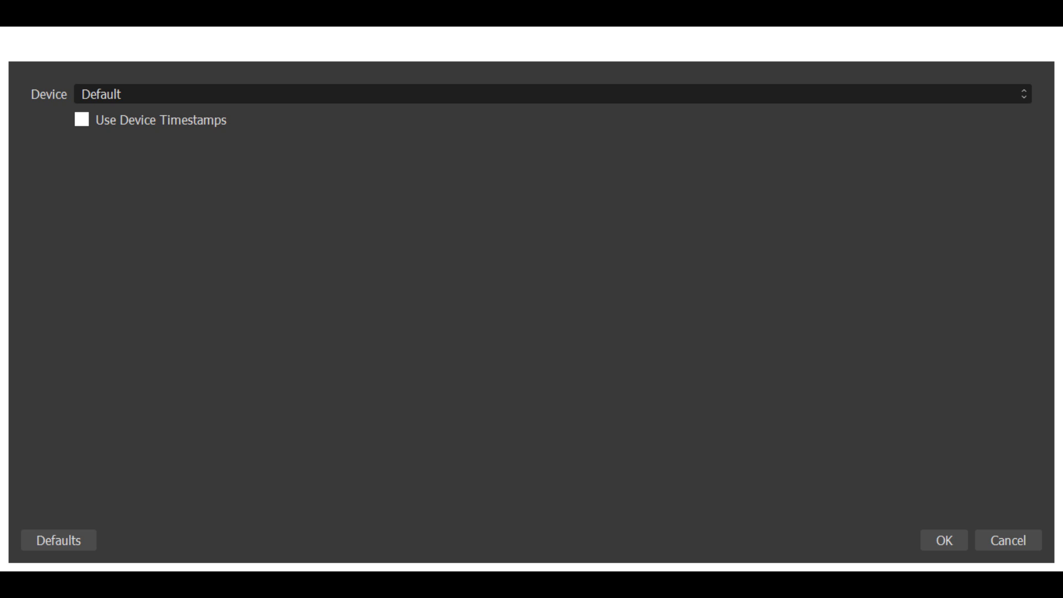
{"action": "left_click", "coordinate": [183, 119]}
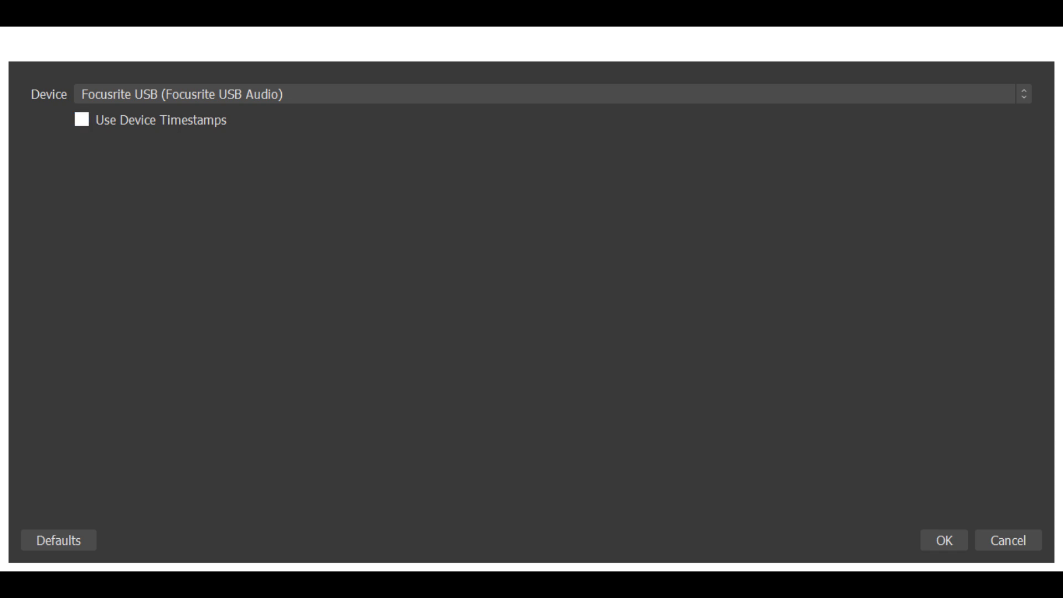
{"action": "left_click", "coordinate": [944, 540]}
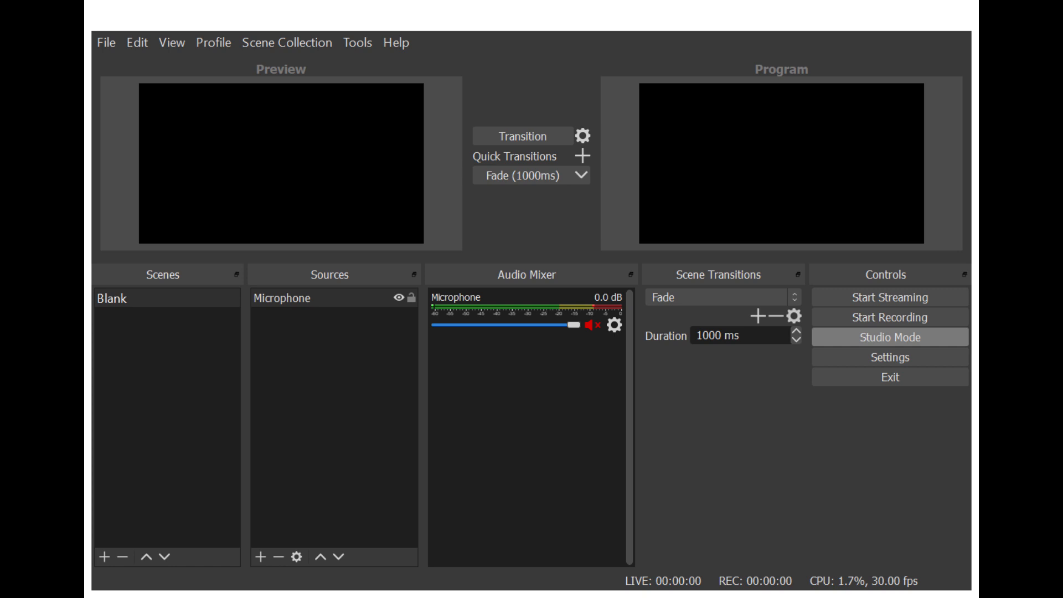
Unmute the Microphone in the mixer and enable Mono for it in the Advanced Audio Properties.
{"action": "left_click", "coordinate": [593, 325]}
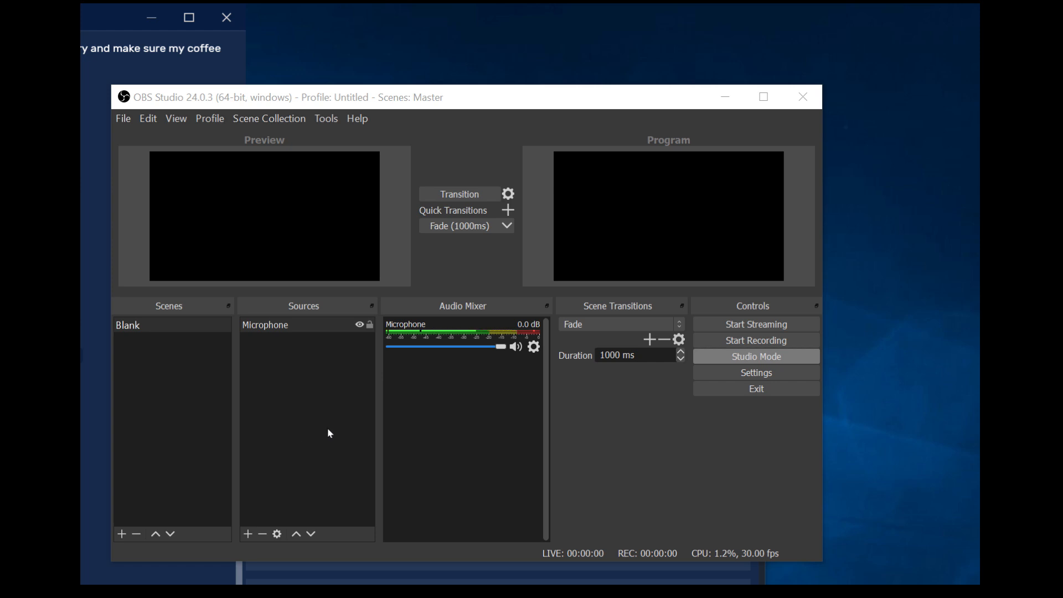
{"action": "left_click", "coordinate": [534, 348]}
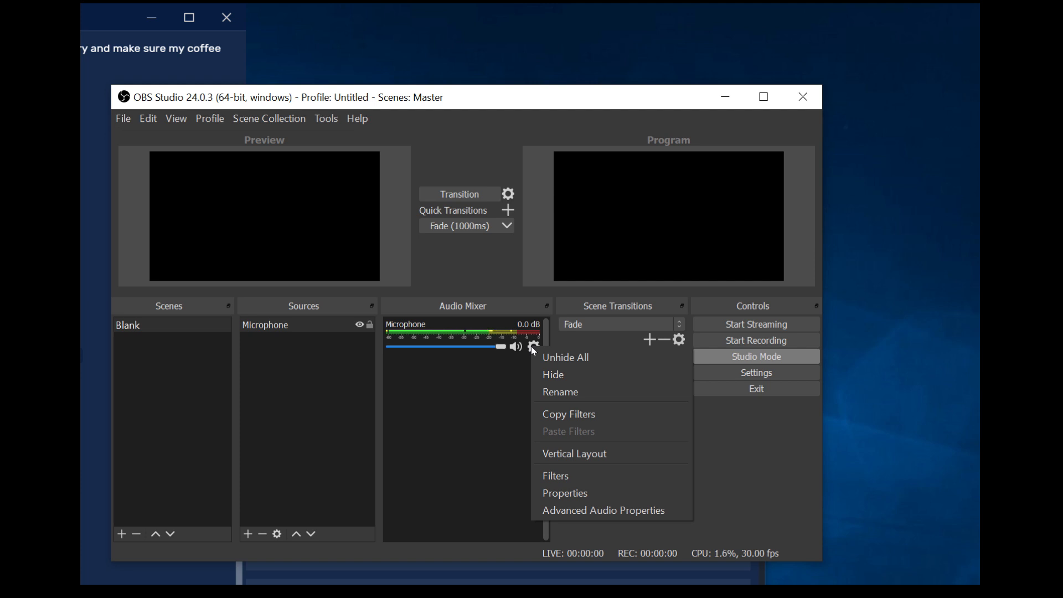
{"action": "left_click", "coordinate": [594, 510]}
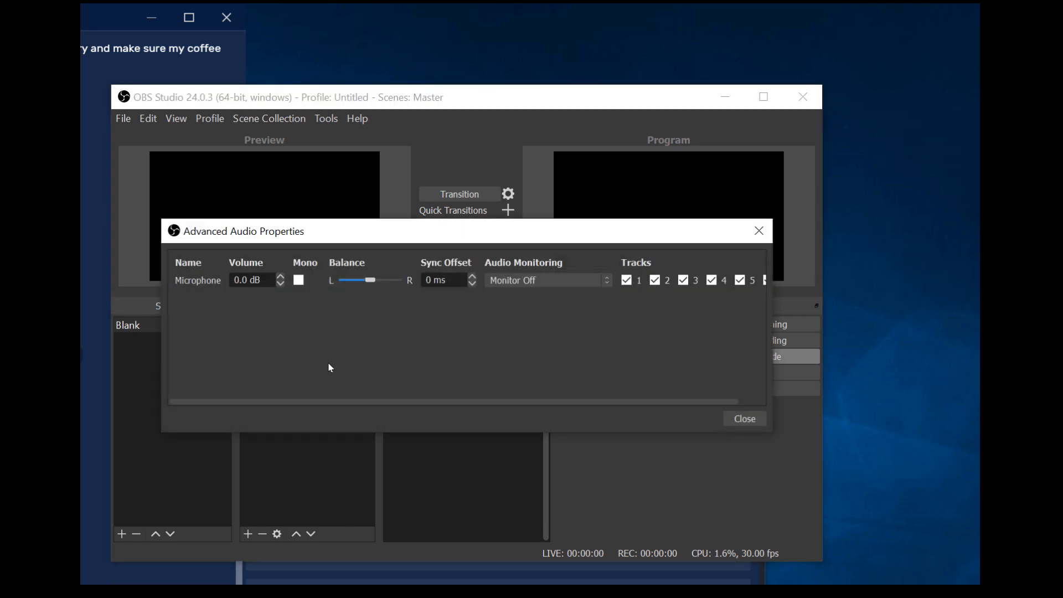
{"action": "left_click", "coordinate": [299, 280]}
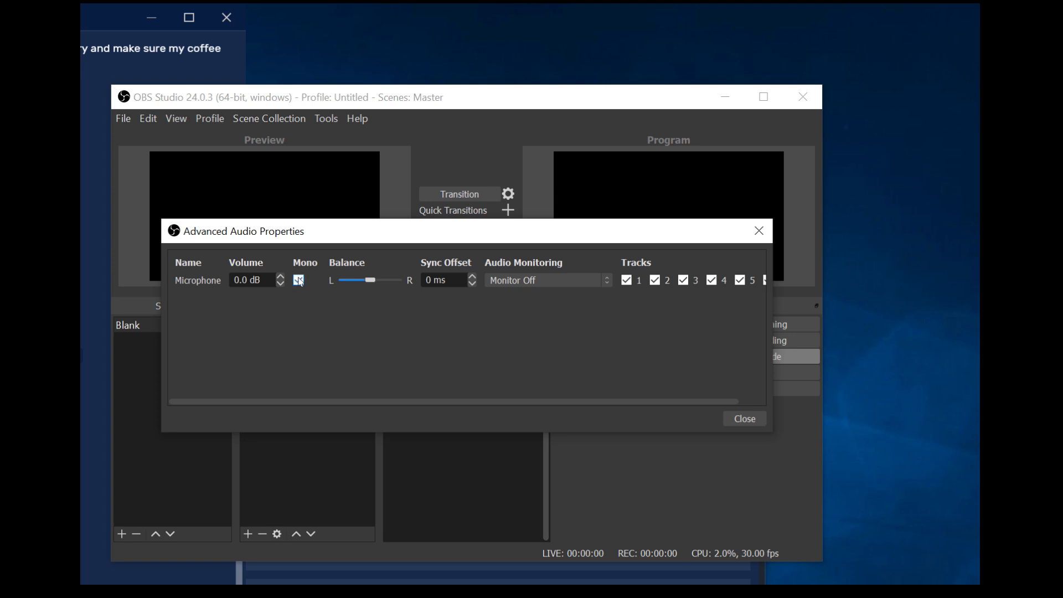
{"action": "left_click", "coordinate": [761, 422]}
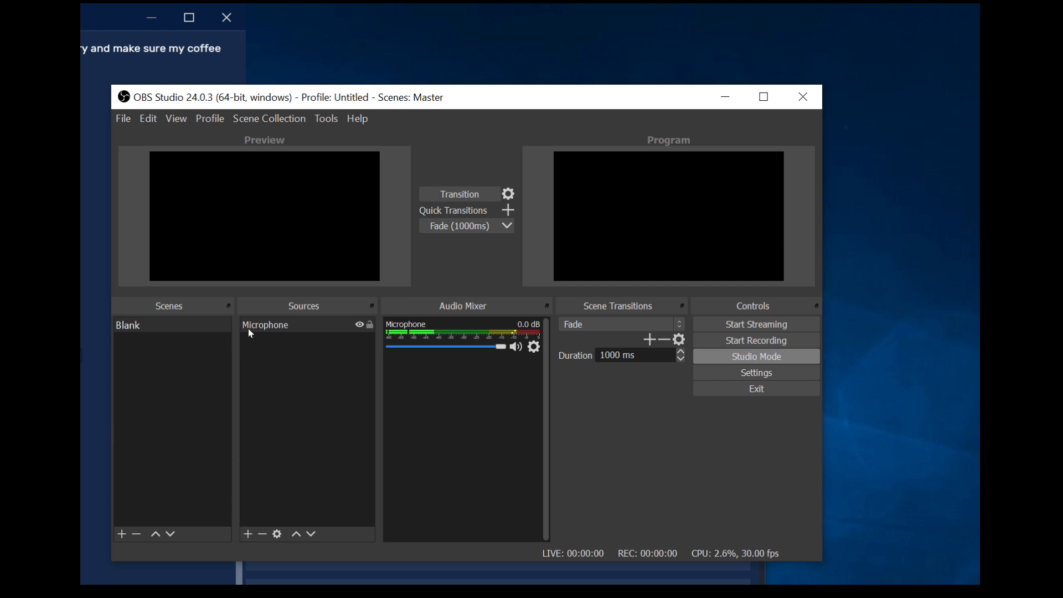
Add a new Media Source named Super Mario Bros Video to the Blank scene.
{"action": "left_click", "coordinate": [247, 536]}
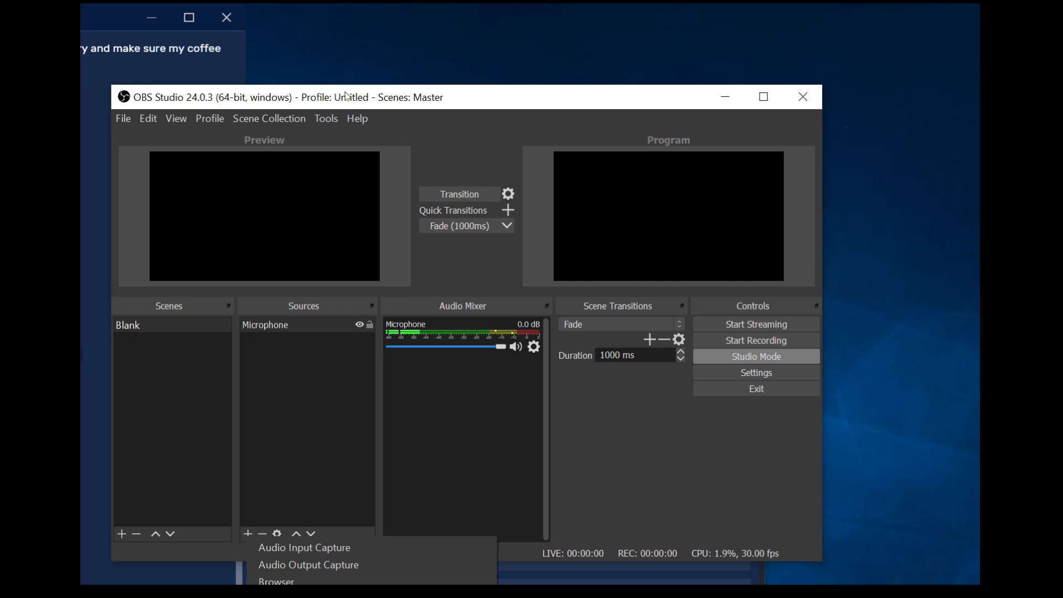
{"action": "left_click", "coordinate": [346, 95]}
{"action": "left_click_drag", "start_coordinate": [374, 102], "coordinate": [379, 22]}
{"action": "left_click", "coordinate": [230, 454]}
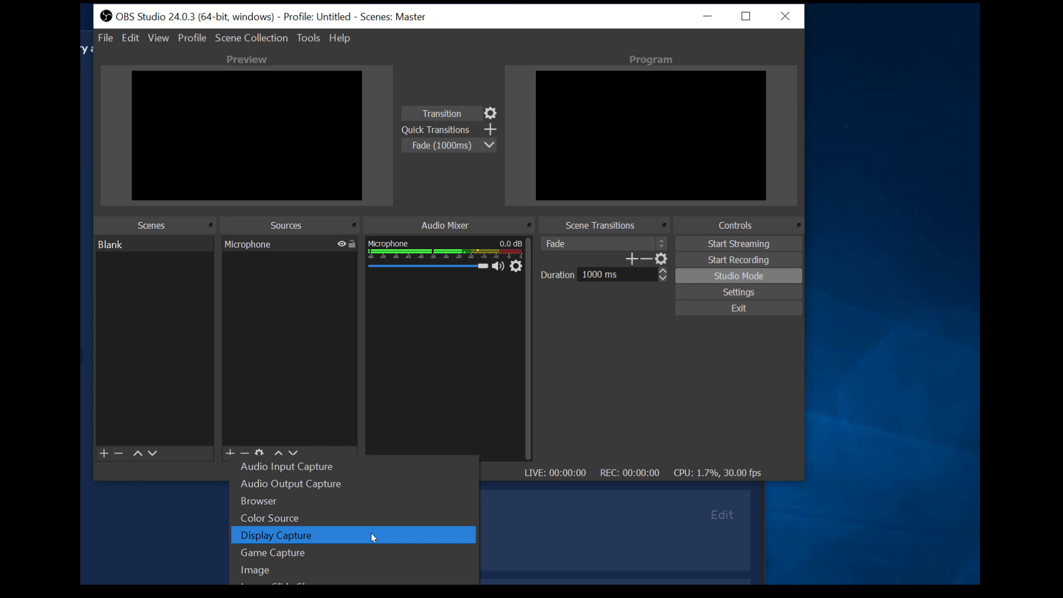
{"action": "left_click", "coordinate": [373, 536]}
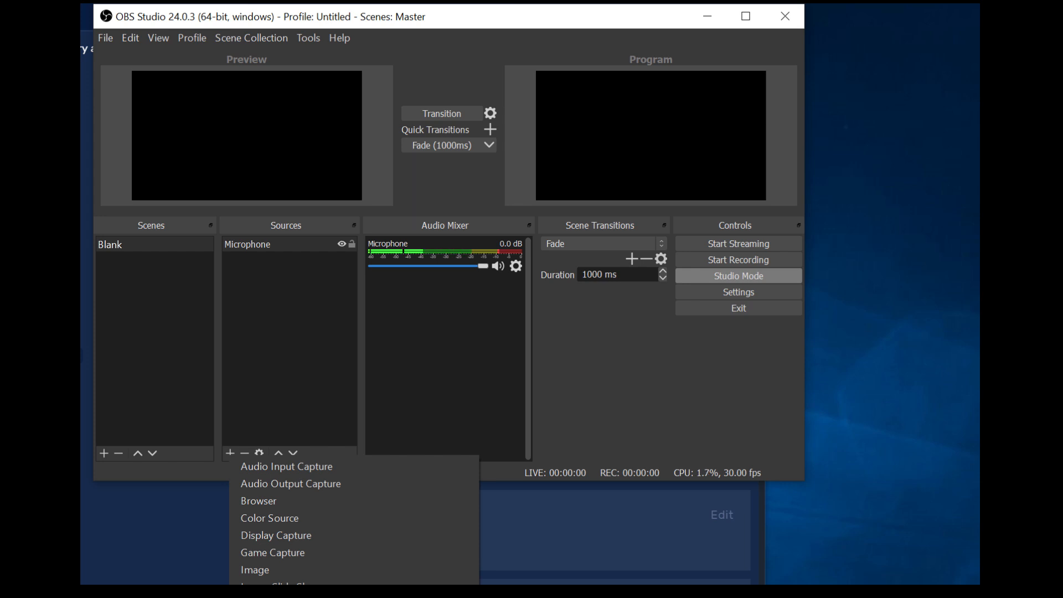
{"action": "left_click", "coordinate": [277, 597]}
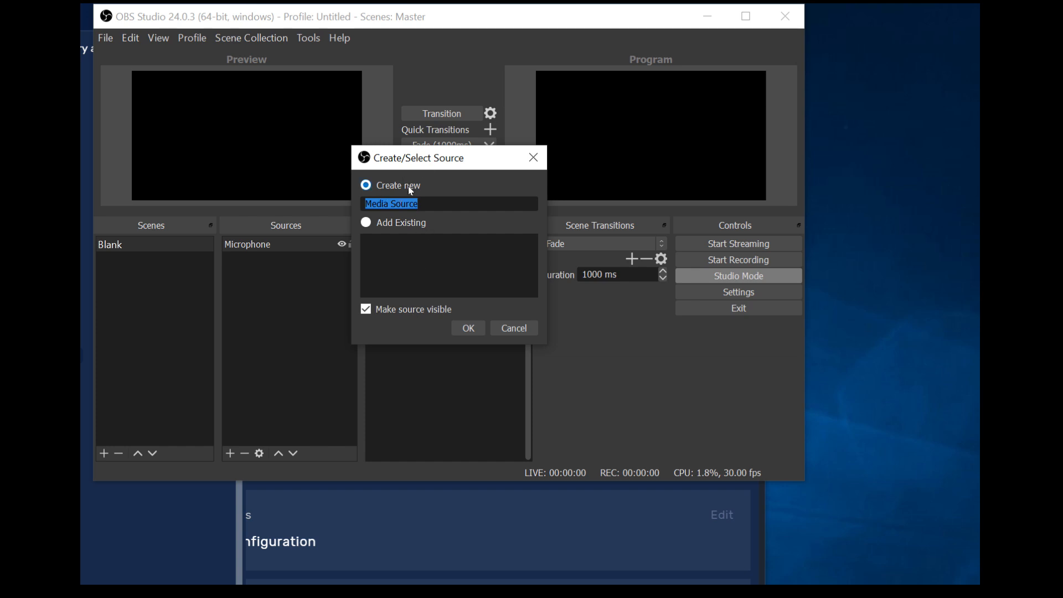
{"action": "left_click", "coordinate": [435, 200]}
{"action": "key", "text": "BackSpace"}
{"action": "key", "text": "BackSpace"}
{"action": "key", "text": "BackSpace"}
{"action": "key", "text": "BackSpace"}
{"action": "key", "text": "BackSpace"}
{"action": "key", "text": "BackSpace"}
{"action": "key", "text": "BackSpace"}
{"action": "key", "text": "BackSpace"}
{"action": "key", "text": "BackSpace"}
{"action": "key", "text": "BackSpace"}
{"action": "key", "text": "BackSpace"}
{"action": "key", "text": "BackSpace"}
{"action": "type", "text": "Super Mario Bros Video"}
{"action": "left_click", "coordinate": [468, 328]}
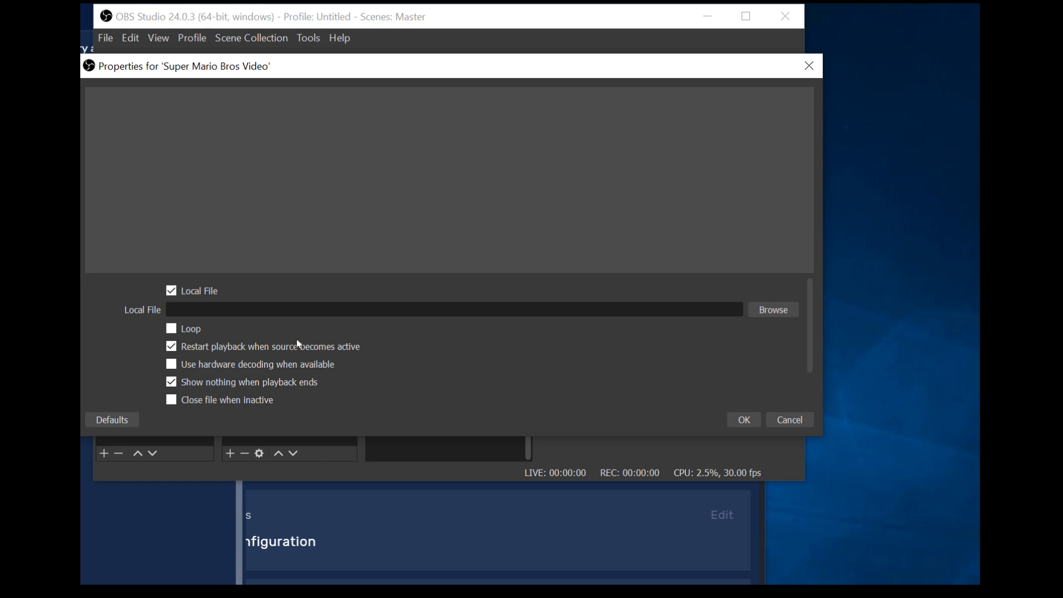
Set the source's local file to Super Mario Bros. [DUBSTEP REMIX].mp4 from Naughty Illuminated Productions/Videos and enable Close file when inactive.
{"action": "left_click", "coordinate": [778, 313]}
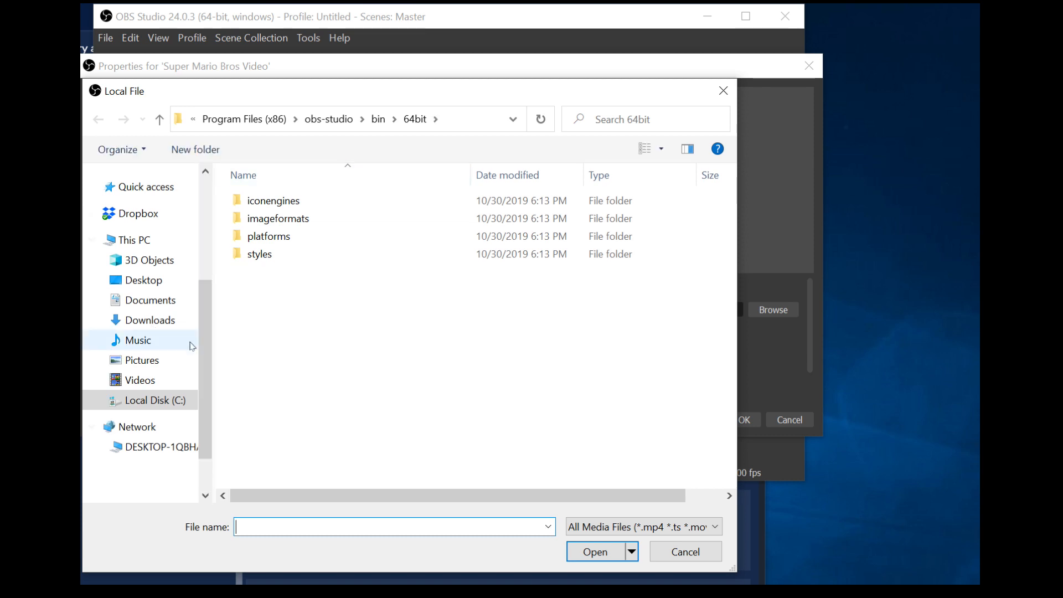
{"action": "scroll", "coordinate": [180, 293], "scroll_direction": "down", "scroll_amount": 1}
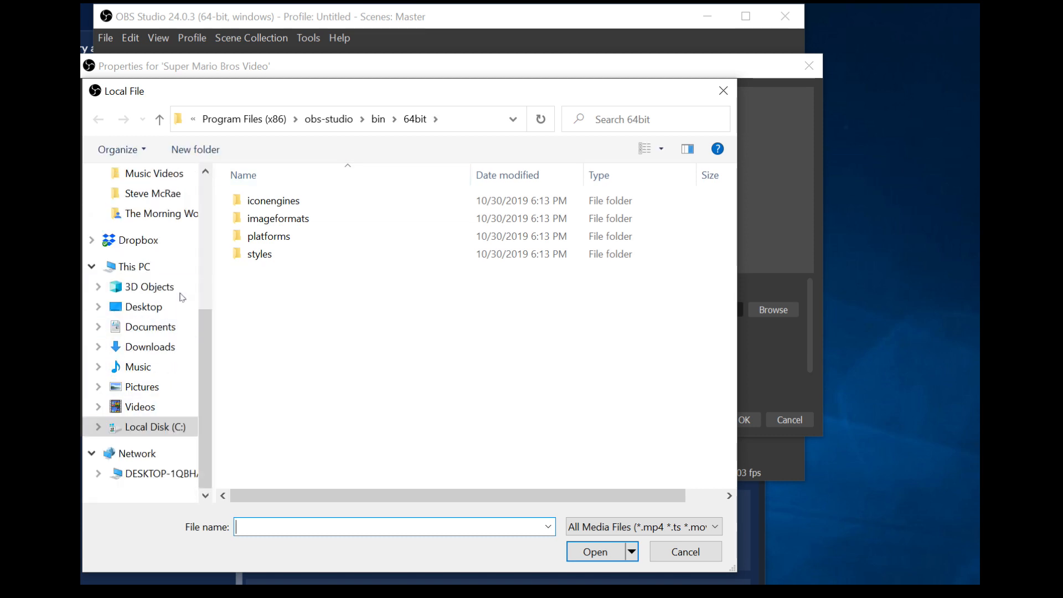
{"action": "left_click", "coordinate": [99, 427]}
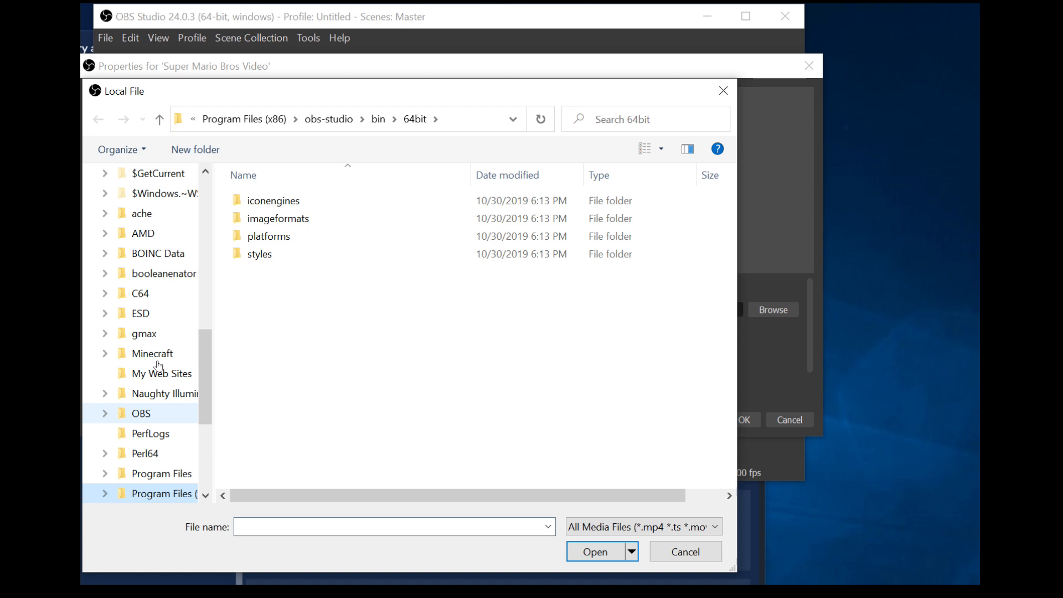
{"action": "scroll", "coordinate": [149, 310], "scroll_direction": "down", "scroll_amount": 1}
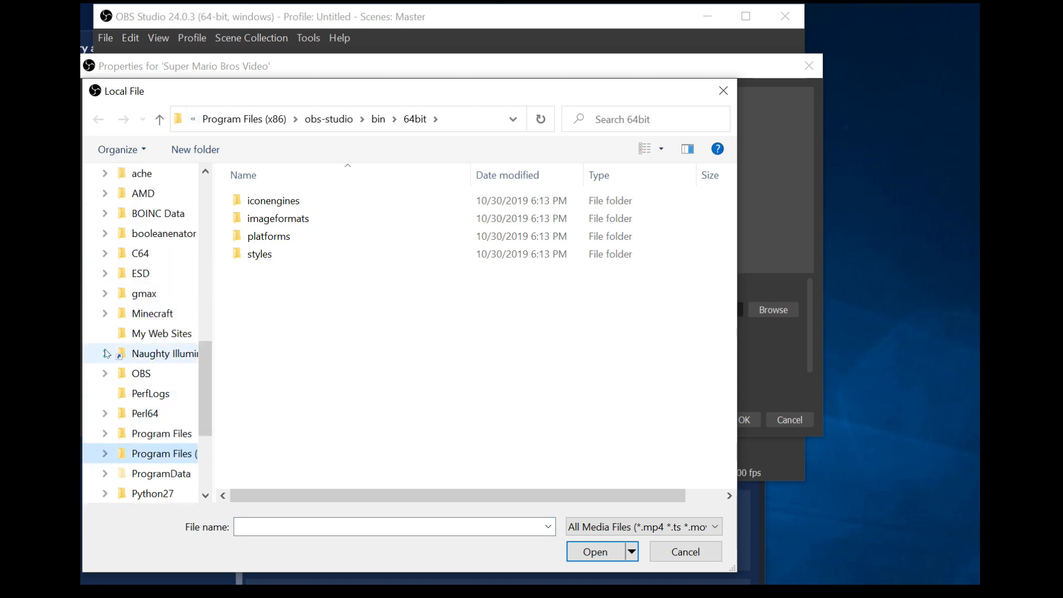
{"action": "left_click", "coordinate": [106, 353]}
{"action": "scroll", "coordinate": [166, 387], "scroll_direction": "down", "scroll_amount": 2}
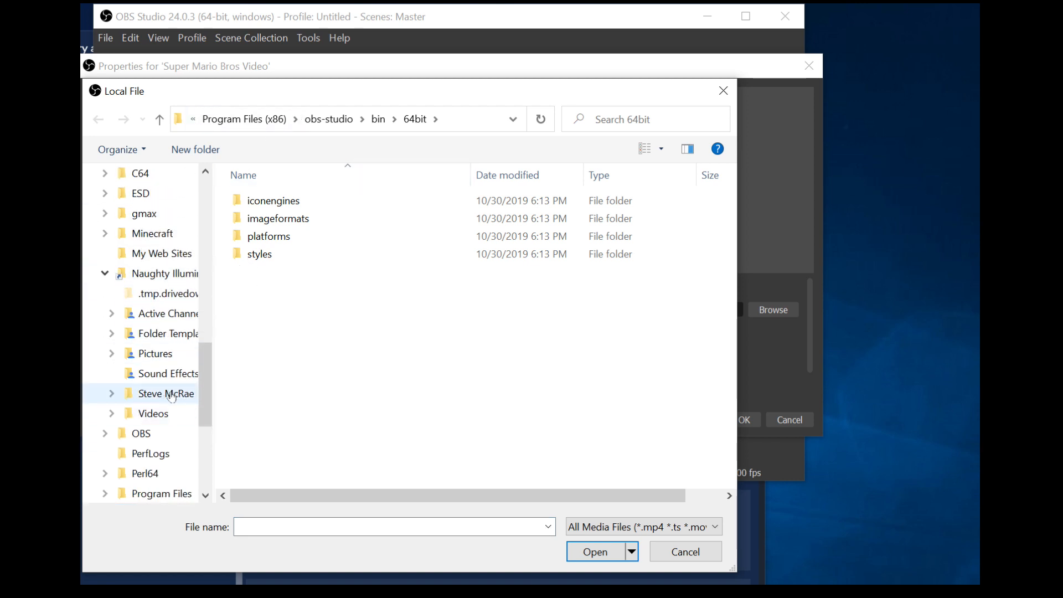
{"action": "left_click", "coordinate": [157, 413]}
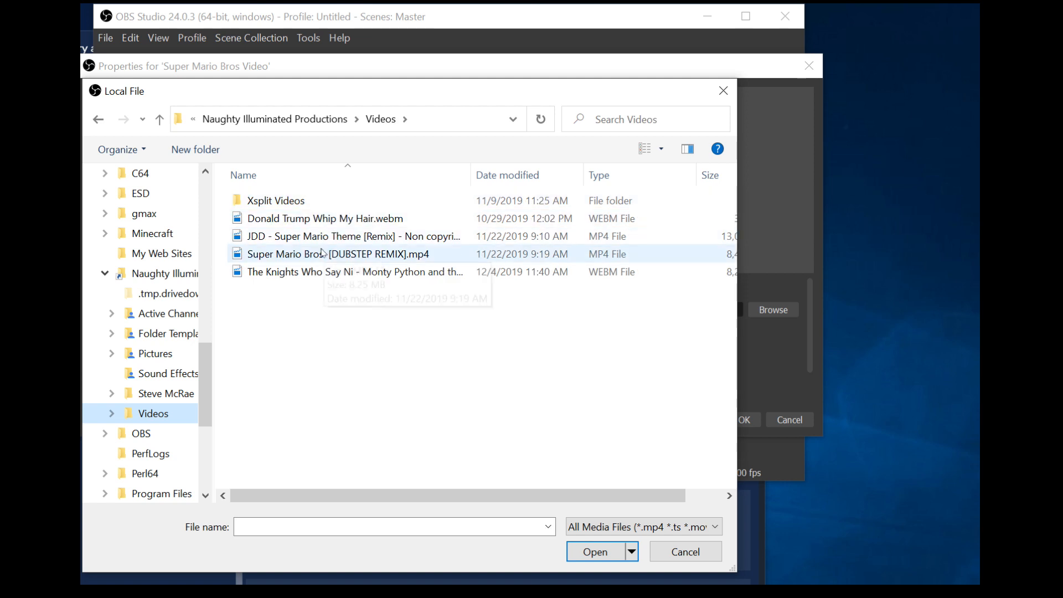
{"action": "left_click", "coordinate": [320, 255]}
{"action": "left_click", "coordinate": [593, 553]}
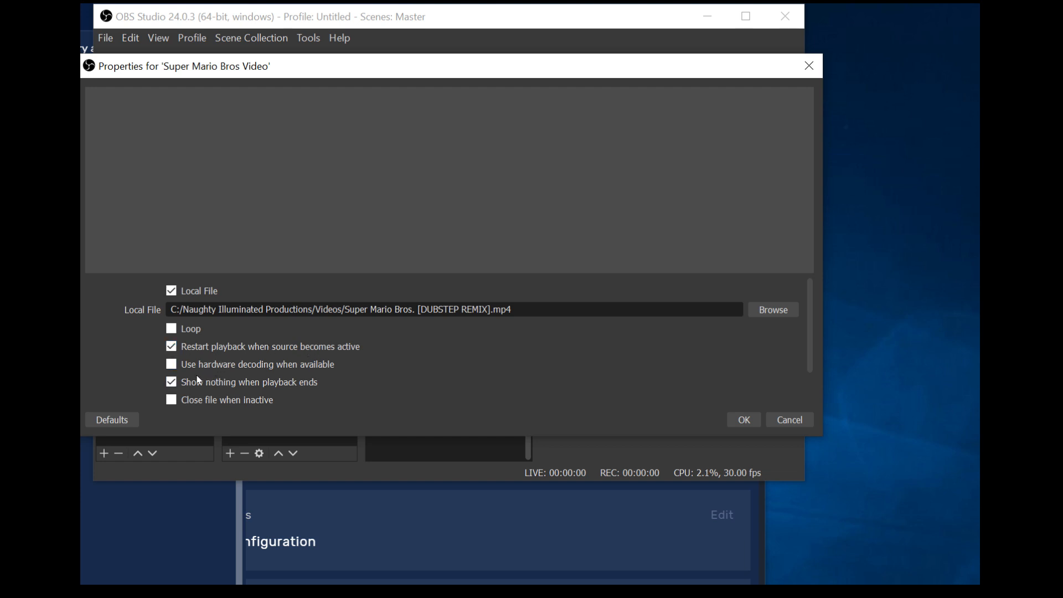
{"action": "left_click", "coordinate": [230, 409]}
{"action": "left_click", "coordinate": [736, 425]}
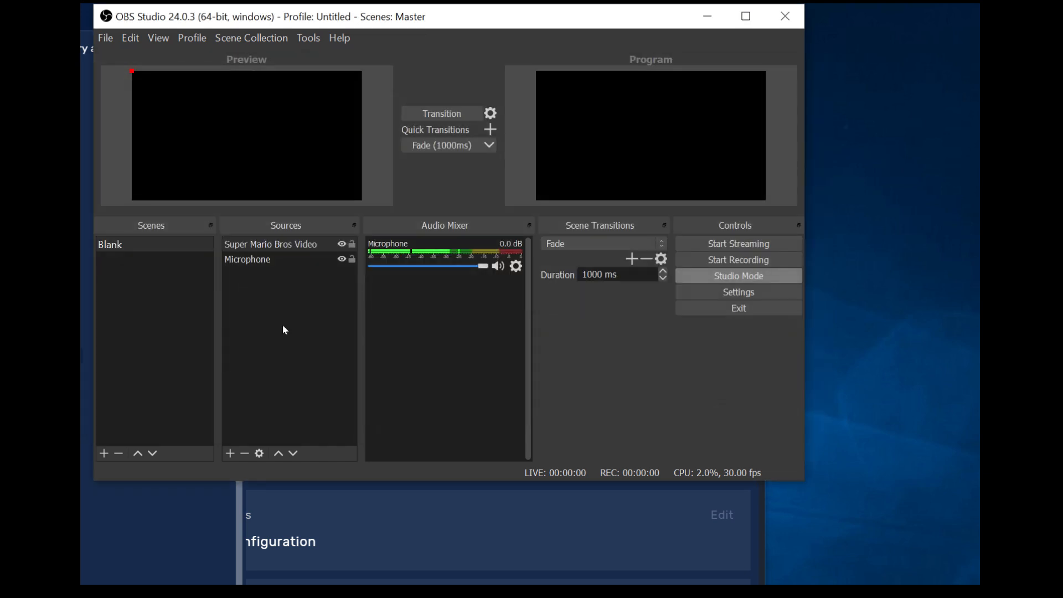
{"action": "left_click", "coordinate": [252, 260]}
{"action": "left_click", "coordinate": [295, 248]}
{"action": "left_click", "coordinate": [335, 260]}
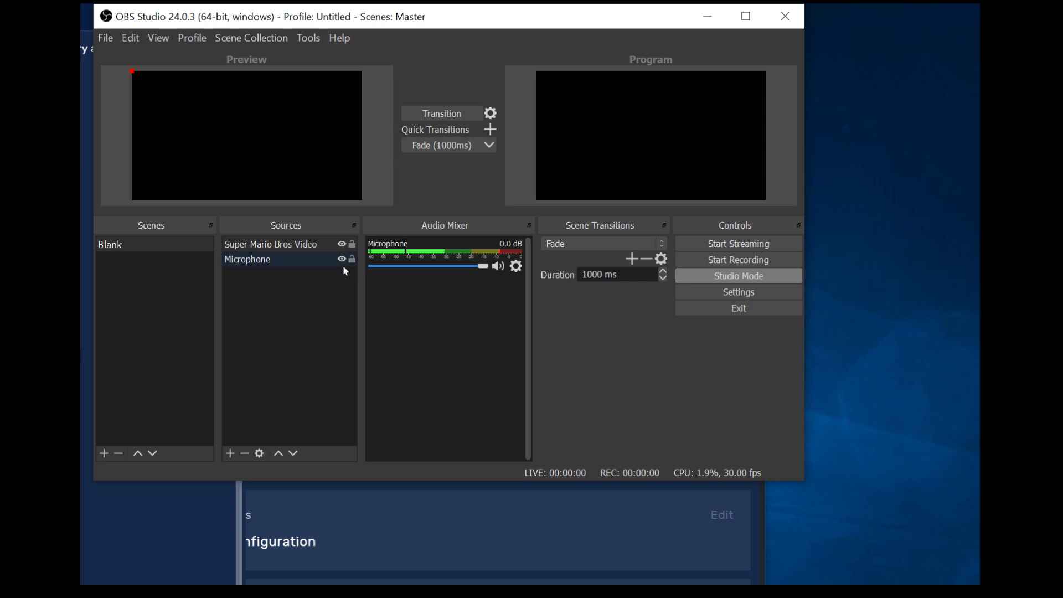
{"action": "left_click", "coordinate": [310, 247]}
{"action": "left_click", "coordinate": [309, 247]}
{"action": "right_click", "coordinate": [309, 253]}
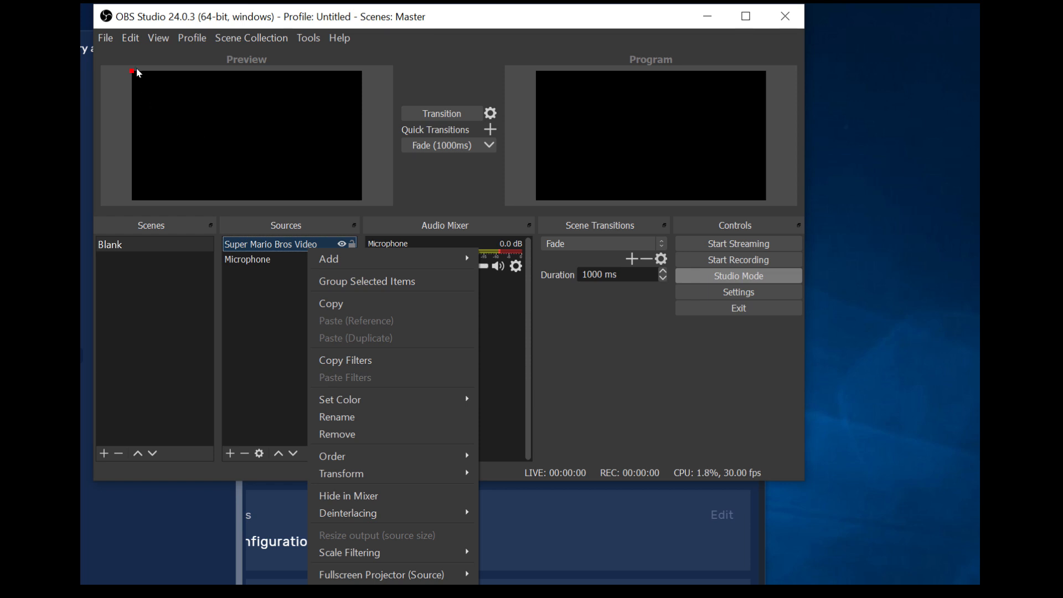
{"action": "left_click", "coordinate": [140, 84]}
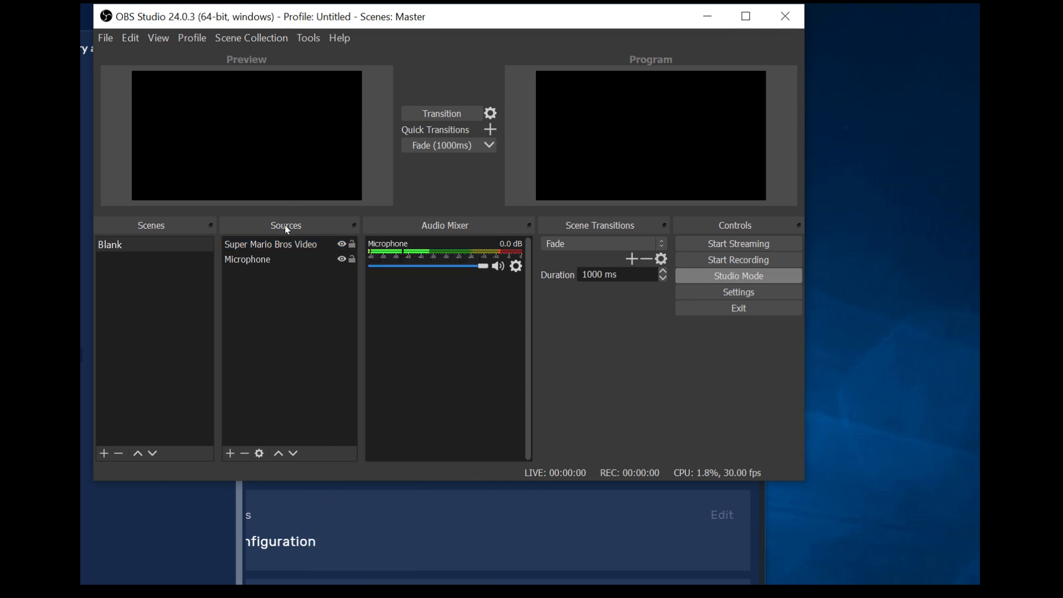
{"action": "left_click", "coordinate": [283, 245]}
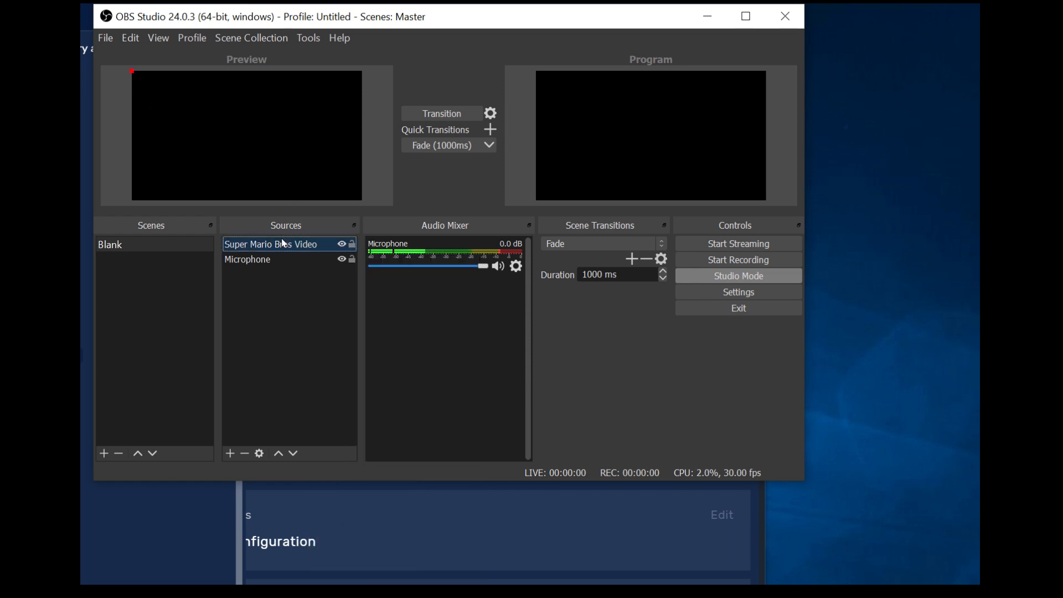
{"action": "left_click", "coordinate": [133, 73]}
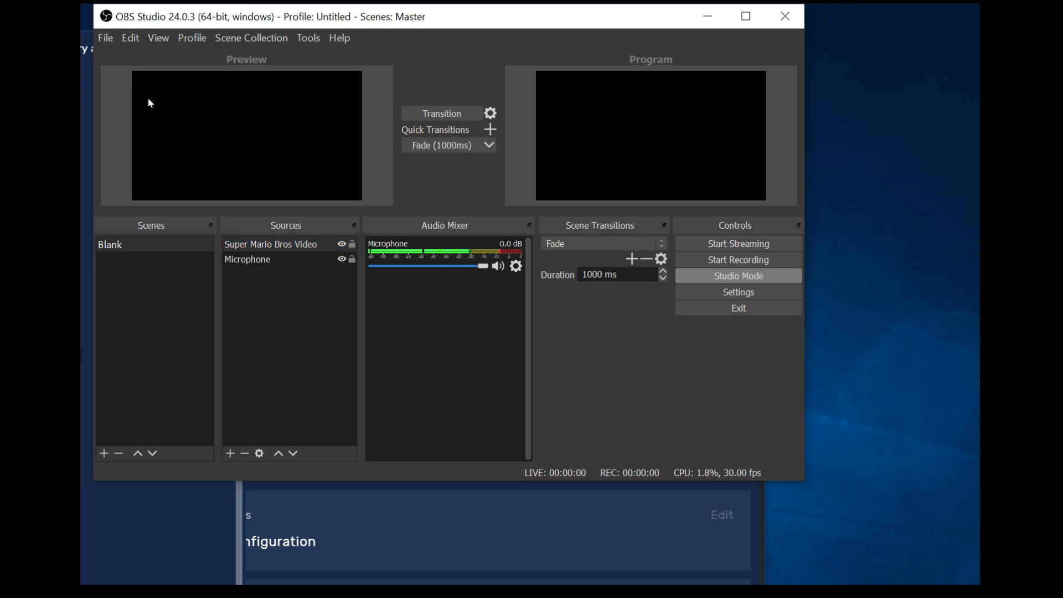
Edit the transform of the Super Mario Bros Video source and set both position values to 0.
{"action": "right_click", "coordinate": [292, 251]}
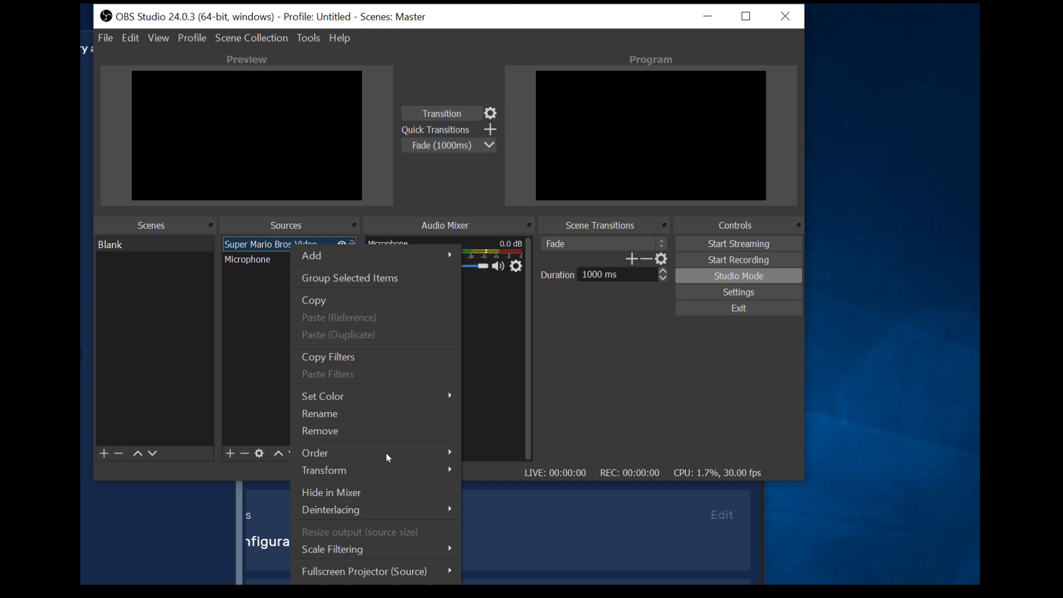
{"action": "mouse_move", "coordinate": [394, 471]}
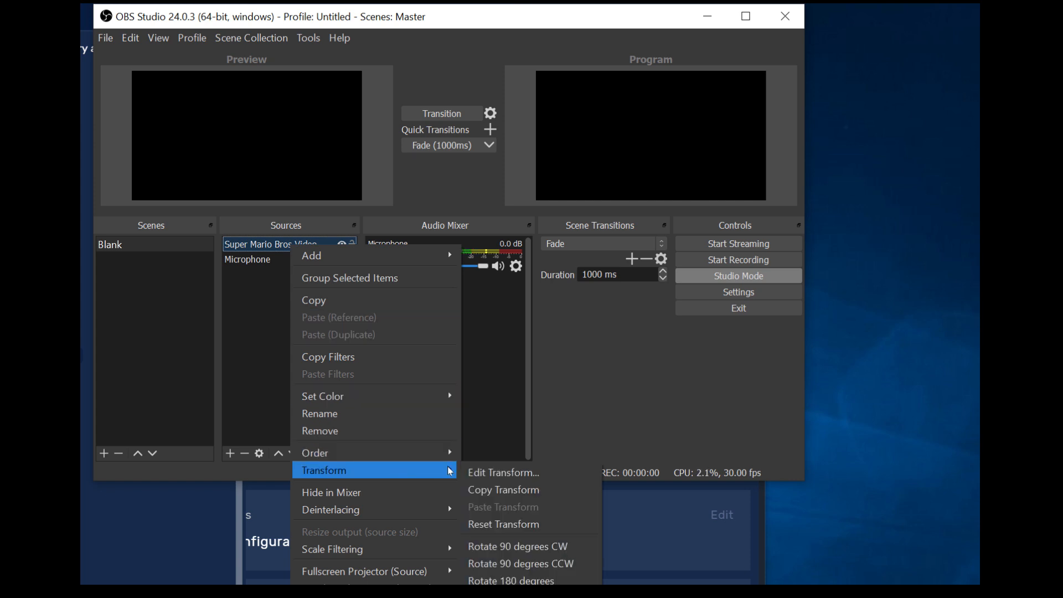
{"action": "left_click", "coordinate": [476, 473]}
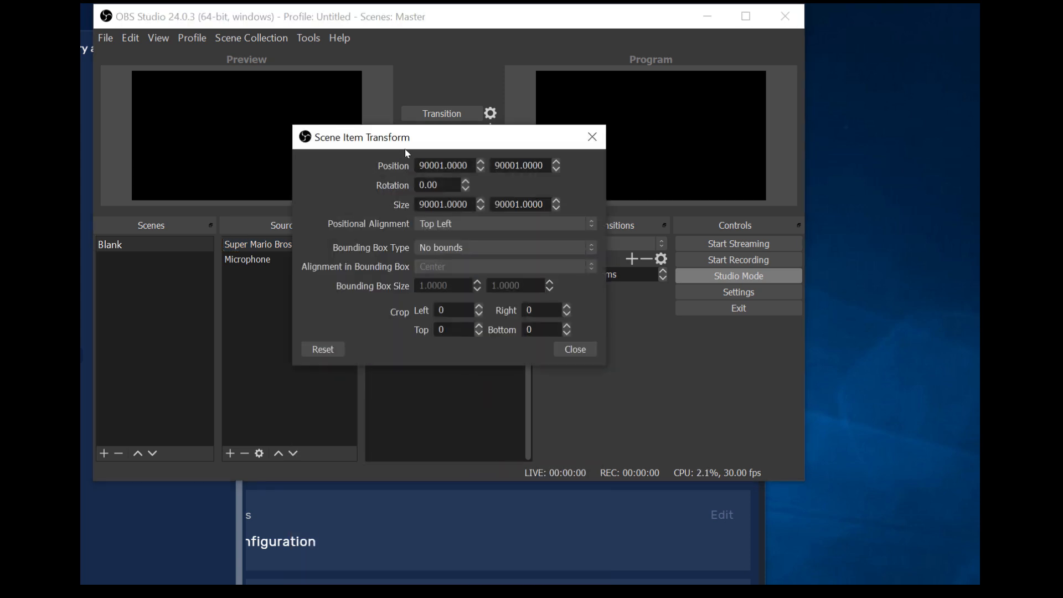
{"action": "double_click", "coordinate": [453, 166]}
{"action": "type", "text": "1"}
{"action": "key", "text": "Return"}
{"action": "triple_click", "coordinate": [516, 162]}
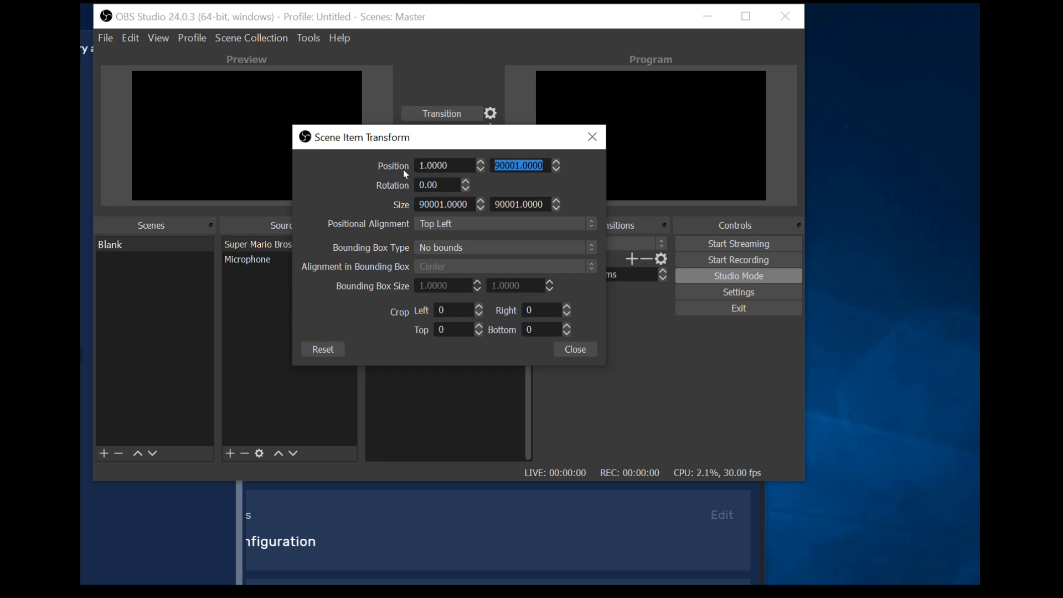
{"action": "left_click", "coordinate": [442, 165]}
{"action": "triple_click", "coordinate": [466, 165]}
{"action": "type", "text": "0"}
{"action": "double_click", "coordinate": [534, 164]}
{"action": "left_click_drag", "start_coordinate": [523, 165], "coordinate": [416, 172]}
{"action": "type", "text": "0"}
Try to set the video source's size to 1920 by 1080 and close the transform settings.
{"action": "left_click_drag", "start_coordinate": [419, 204], "coordinate": [442, 203]}
{"action": "type", "text": "1921"}
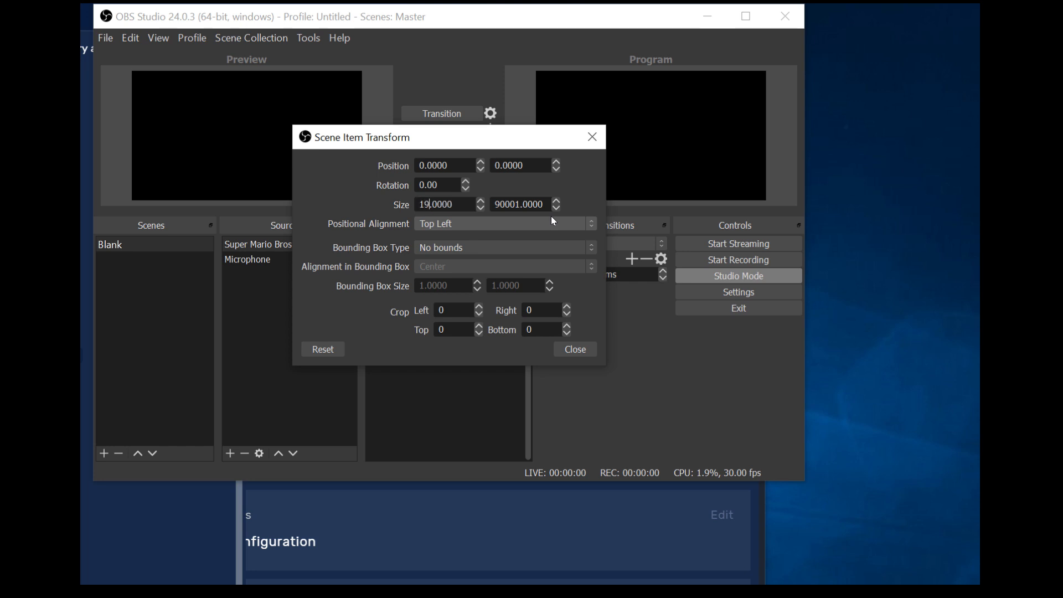
{"action": "key", "text": "BackSpace"}
{"action": "type", "text": "0"}
{"action": "key", "text": "Tab"}
{"action": "type", "text": "1080"}
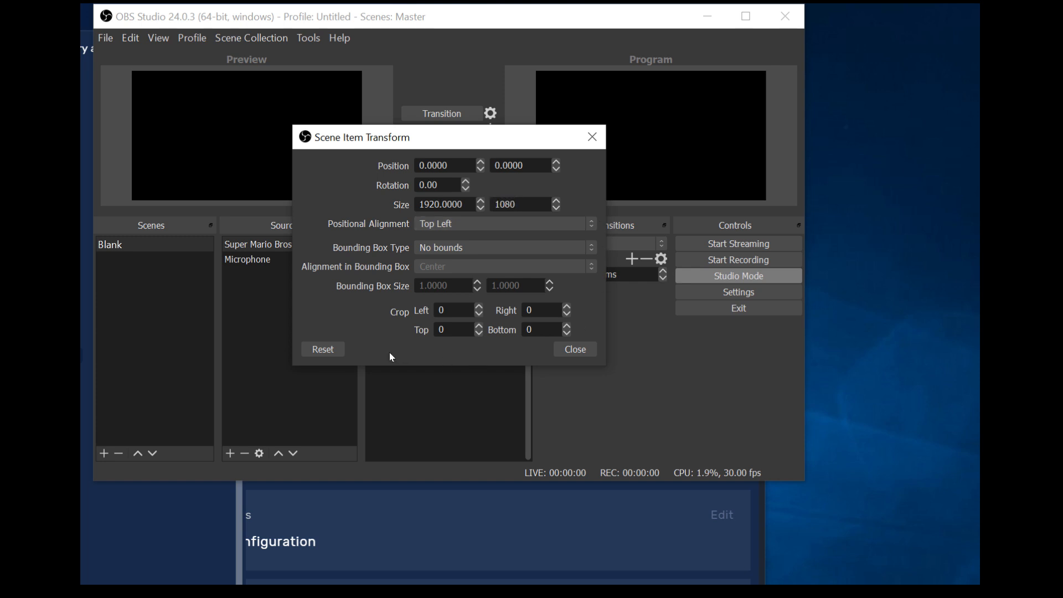
{"action": "left_click", "coordinate": [579, 350]}
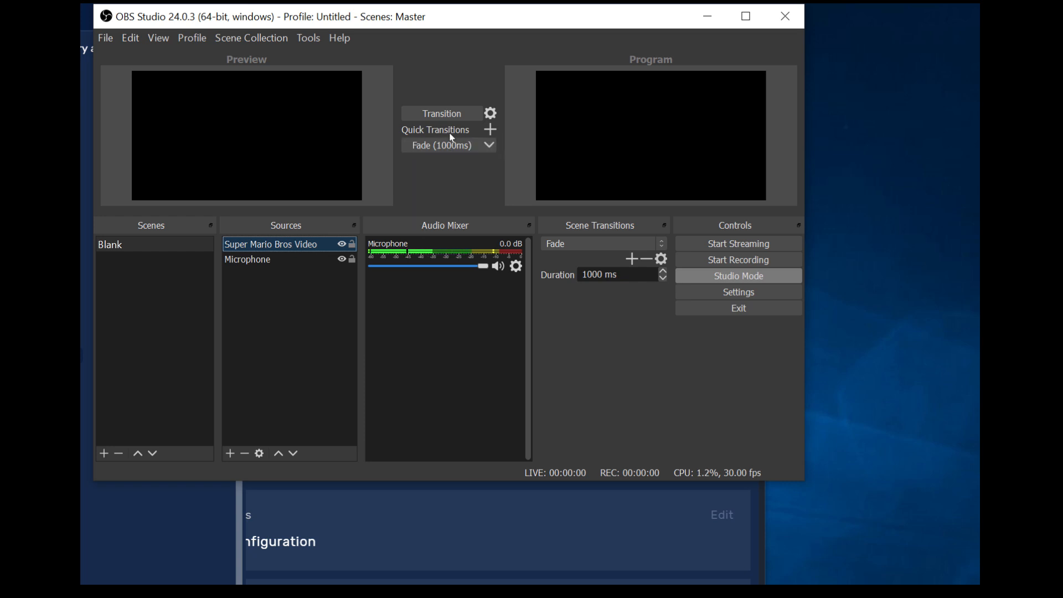
Transition the Blank scene to Program and lower the Super Mario Bros Video volume to about -3.8 dB.
{"action": "left_click", "coordinate": [441, 115]}
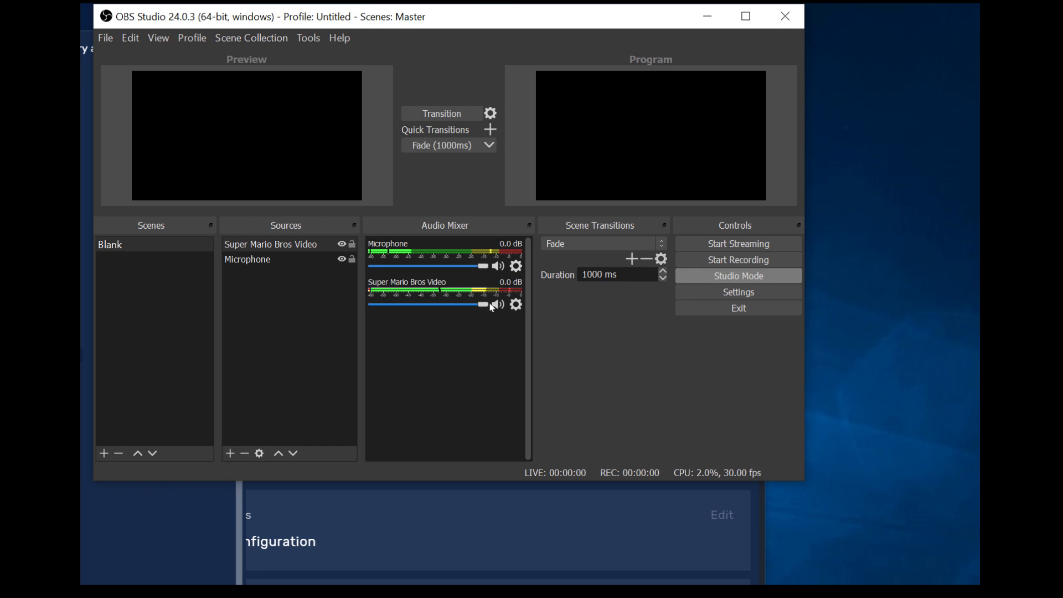
{"action": "left_click_drag", "start_coordinate": [485, 304], "coordinate": [466, 306]}
Set the Super Mario Bros Video source's transform size to 1920 by 1080 and transition the Blank scene to Program.
{"action": "right_click", "coordinate": [308, 245]}
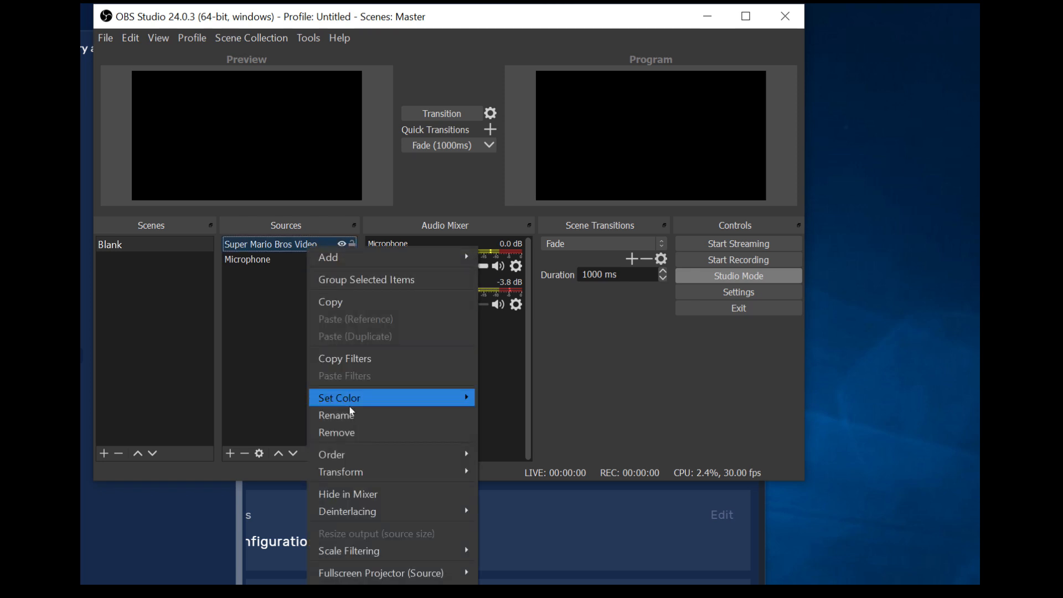
{"action": "mouse_move", "coordinate": [380, 471]}
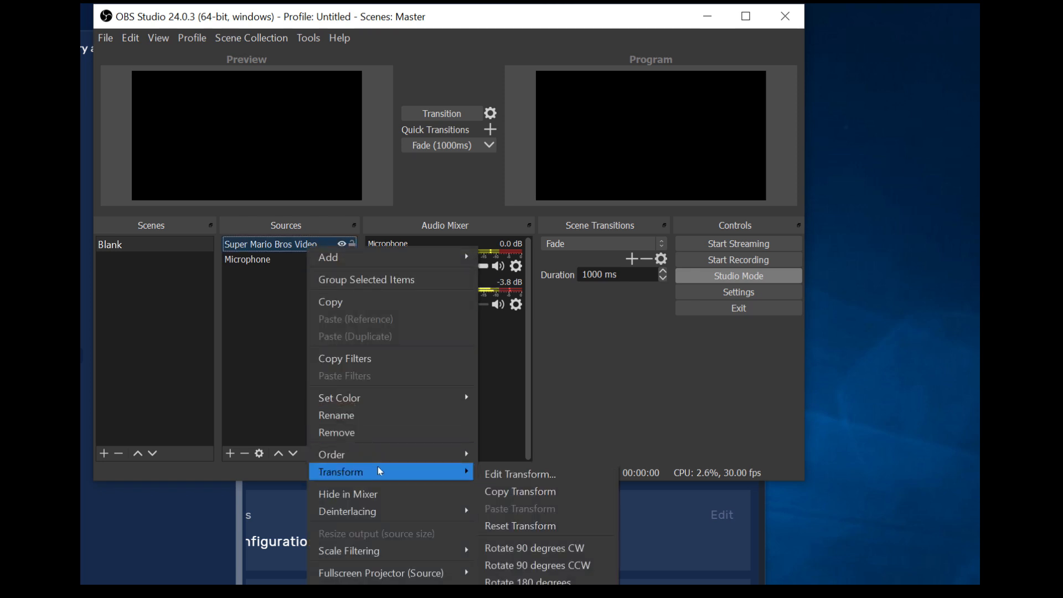
{"action": "left_click", "coordinate": [505, 475]}
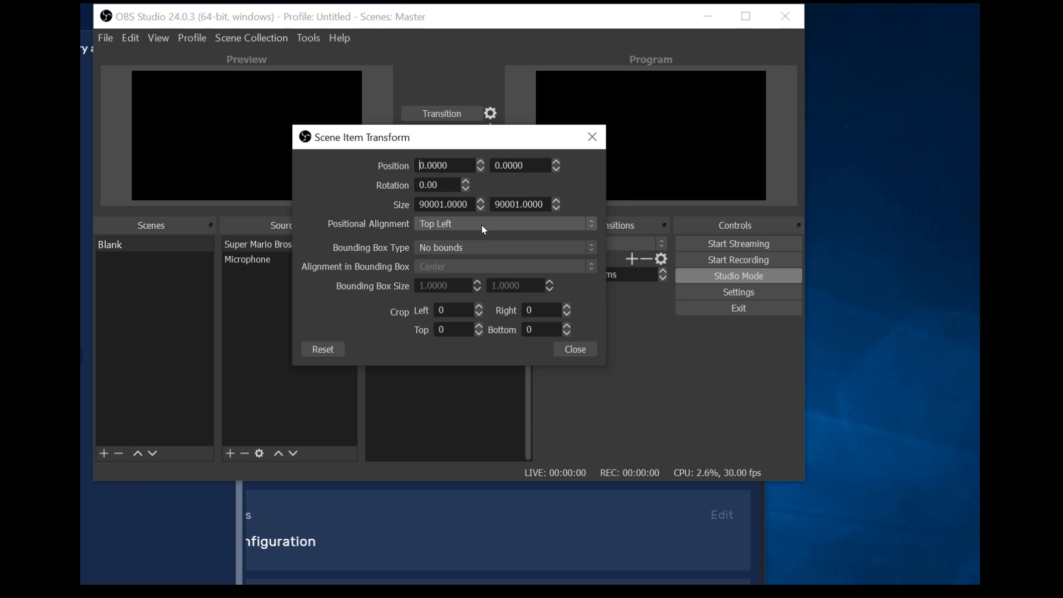
{"action": "left_click", "coordinate": [482, 225]}
{"action": "left_click", "coordinate": [455, 237]}
{"action": "double_click", "coordinate": [439, 204]}
{"action": "type", "text": "192"}
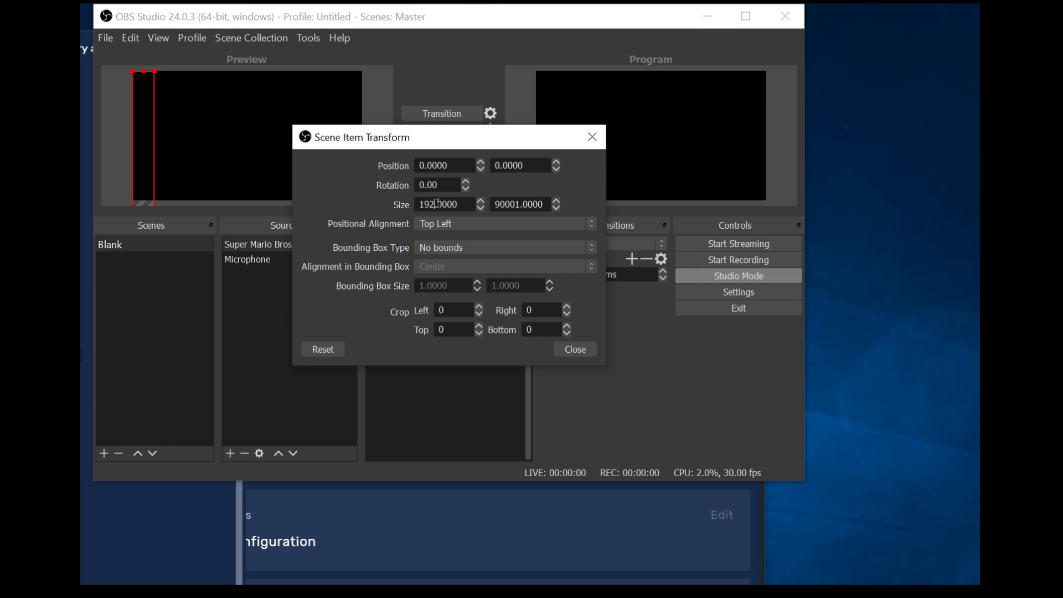
{"action": "type", "text": "0"}
{"action": "key", "text": "Tab"}
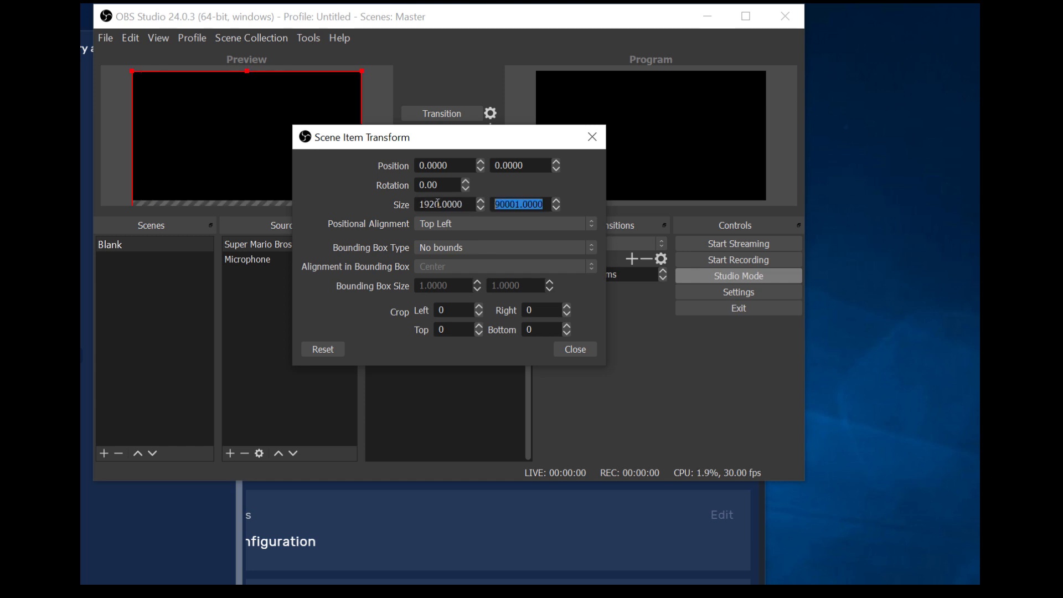
{"action": "type", "text": "1080"}
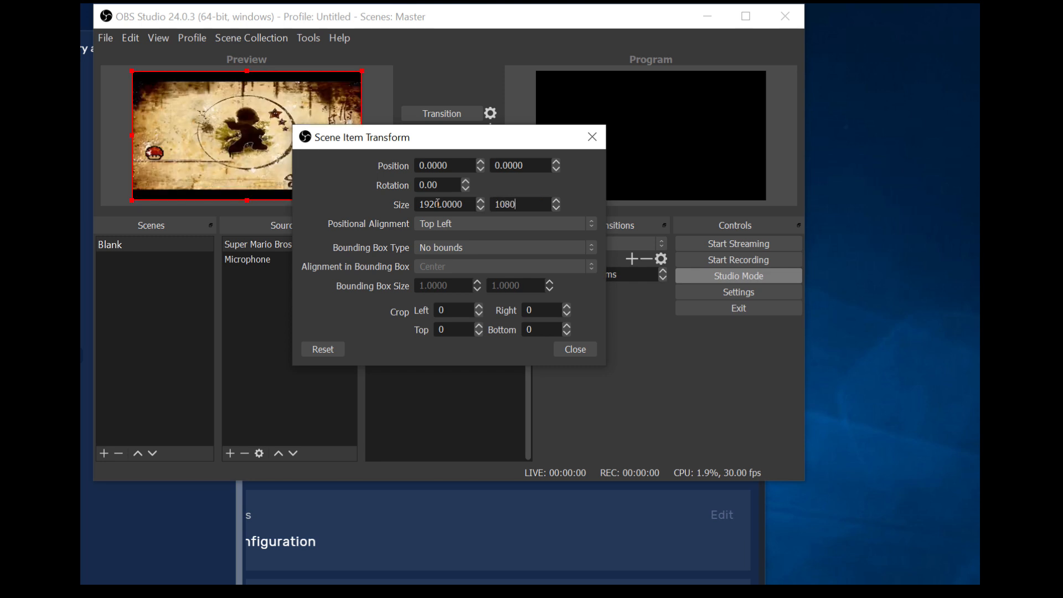
{"action": "left_click", "coordinate": [579, 350]}
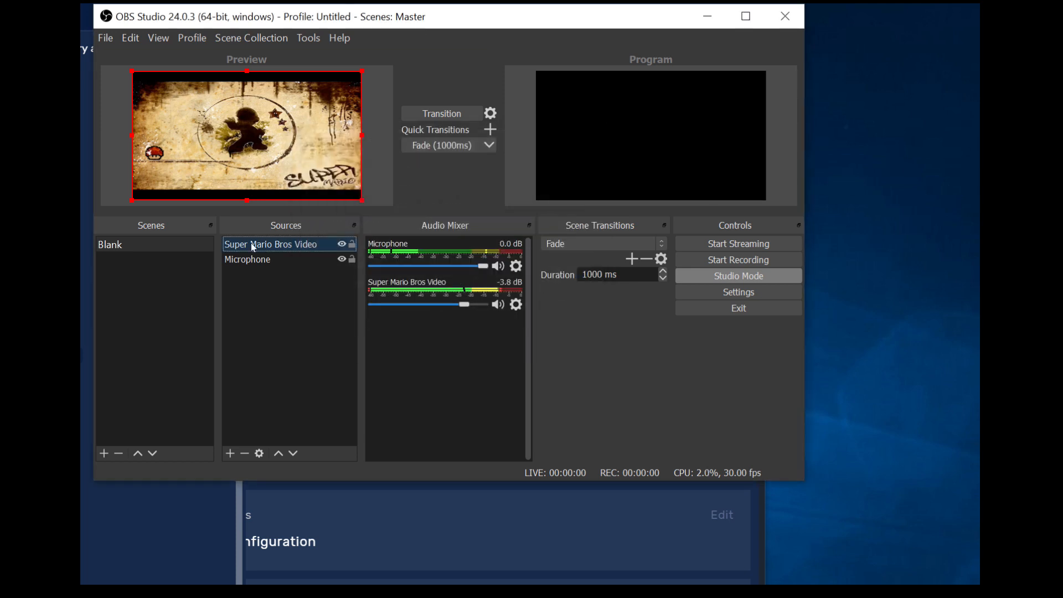
{"action": "left_click", "coordinate": [441, 115]}
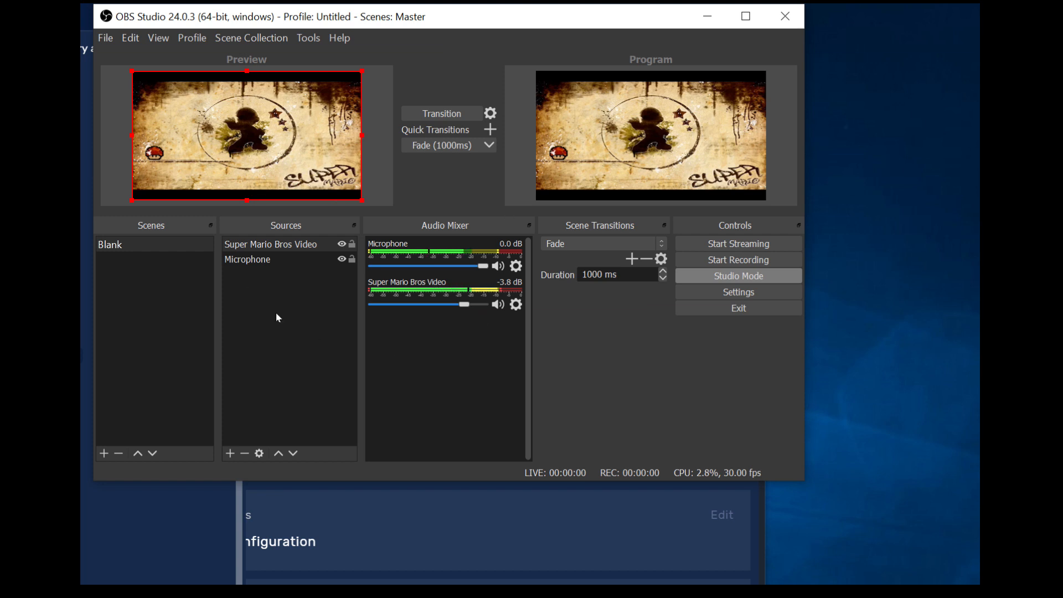
Set the Super Mario Bros Video audio monitoring to Monitor and Output, and mute the source in the mixer.
{"action": "left_click", "coordinate": [516, 307]}
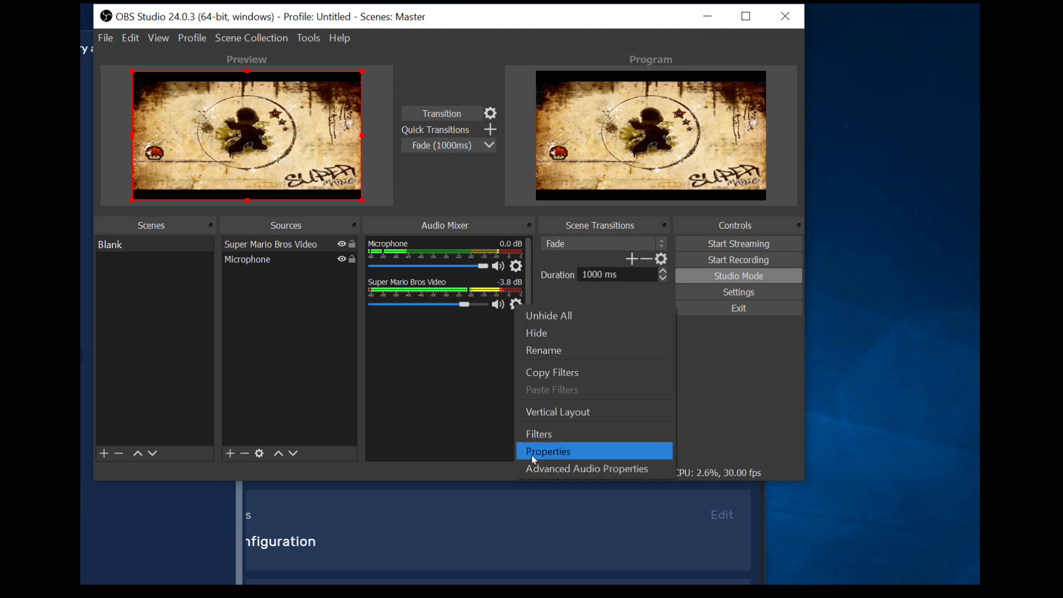
{"action": "left_click", "coordinate": [542, 467]}
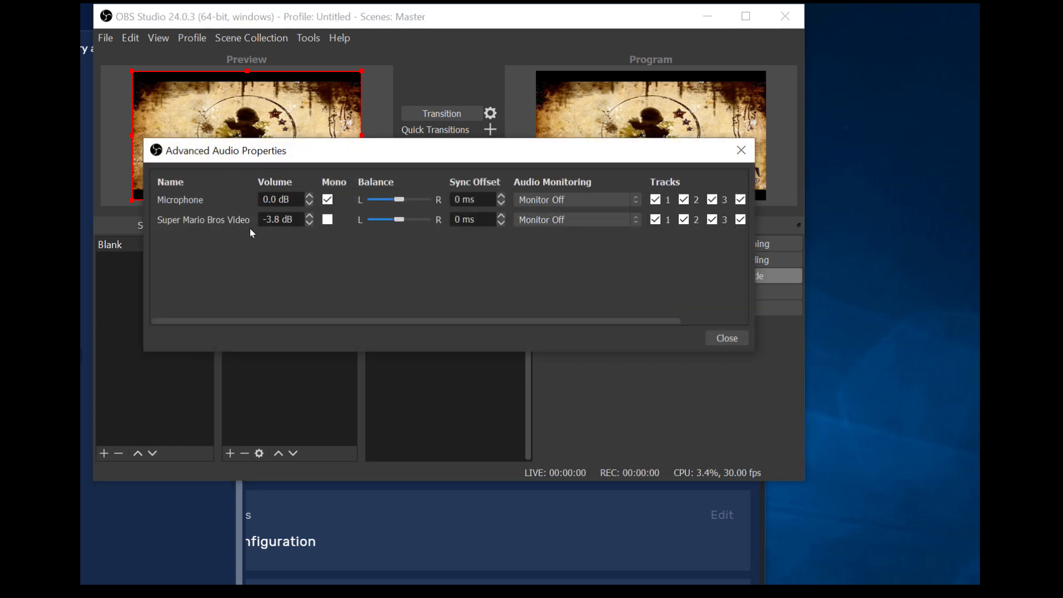
{"action": "left_click", "coordinate": [582, 221]}
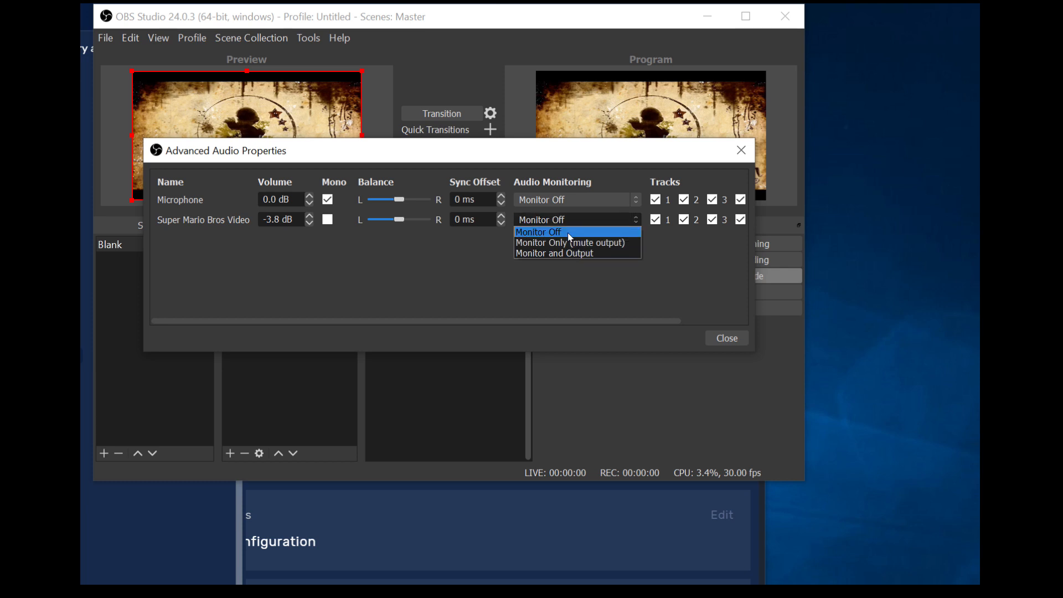
{"action": "left_click", "coordinate": [568, 252]}
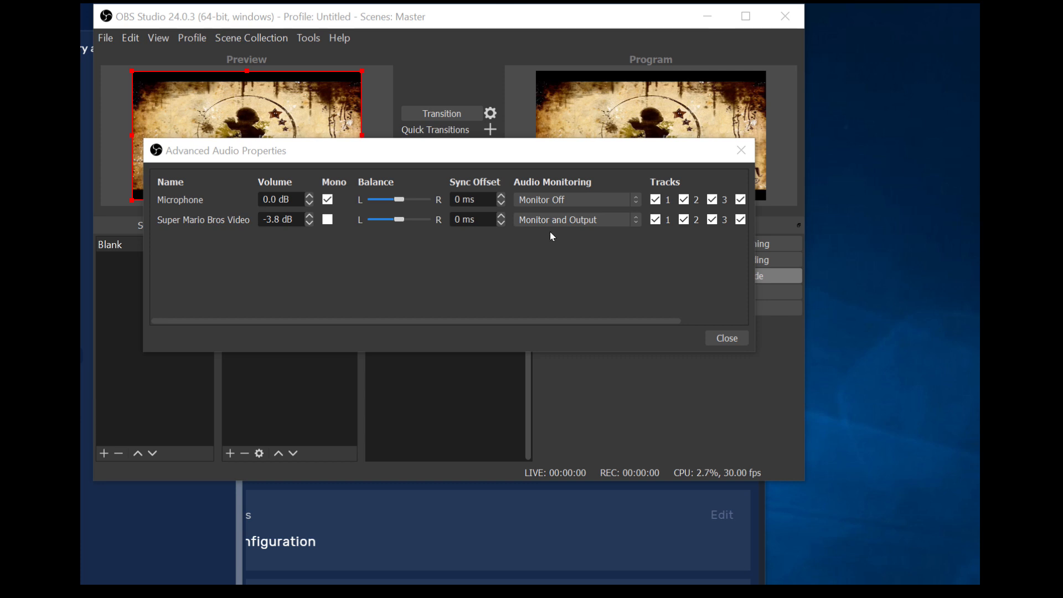
{"action": "left_click", "coordinate": [720, 336]}
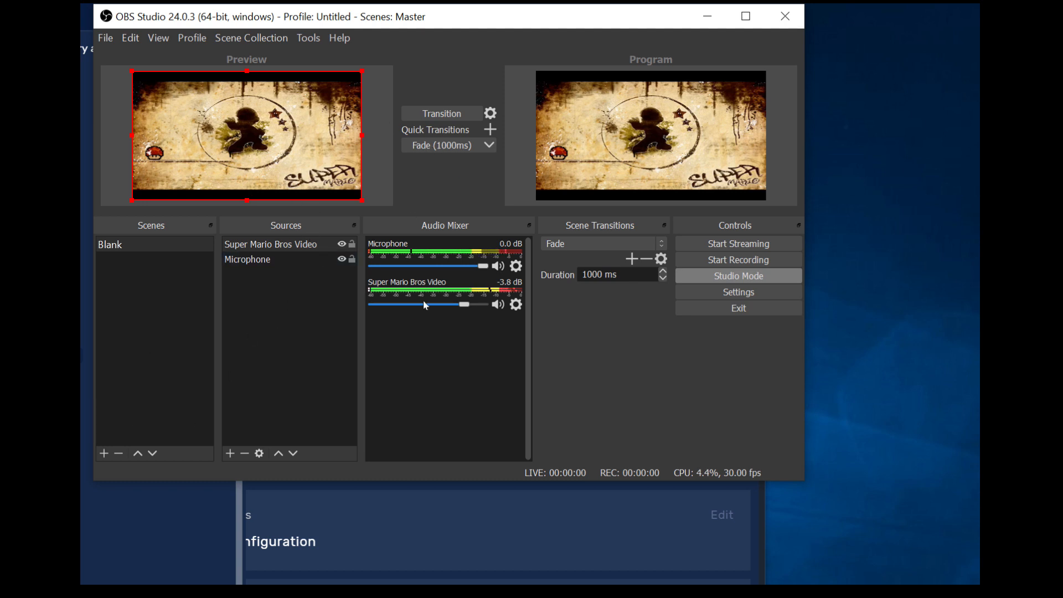
{"action": "left_click", "coordinate": [495, 308]}
Review the properties of the Super Mario Bros Video source and close them without changes.
{"action": "right_click", "coordinate": [307, 245]}
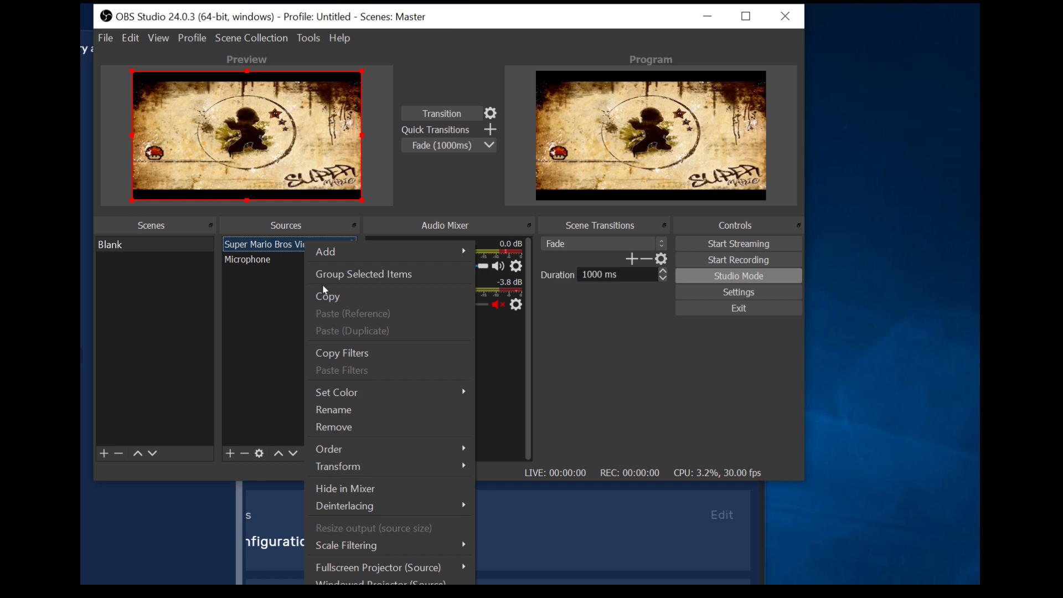
{"action": "left_click", "coordinate": [344, 596]}
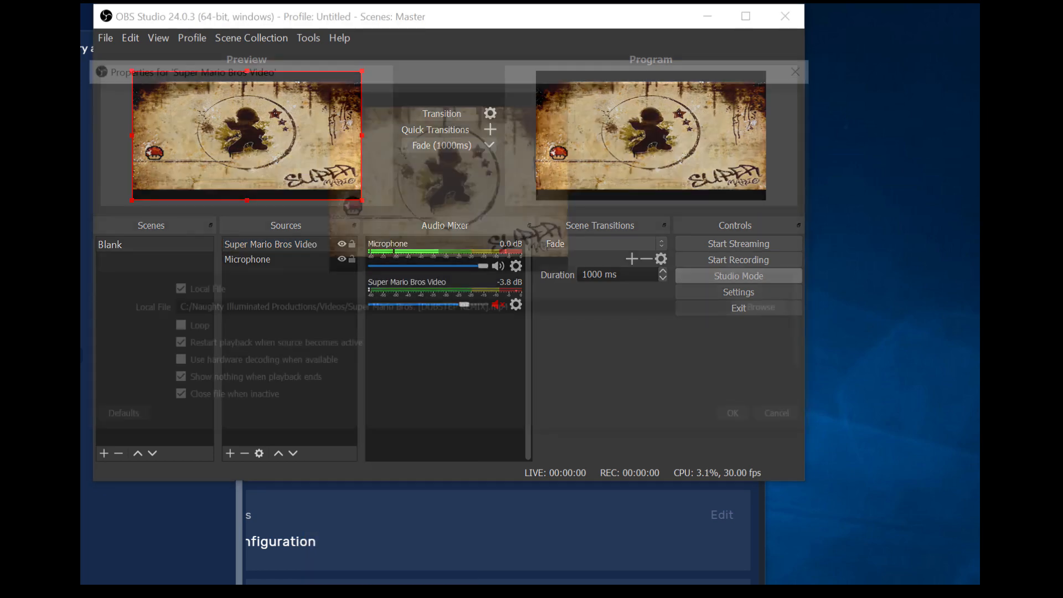
{"action": "left_click", "coordinate": [779, 418]}
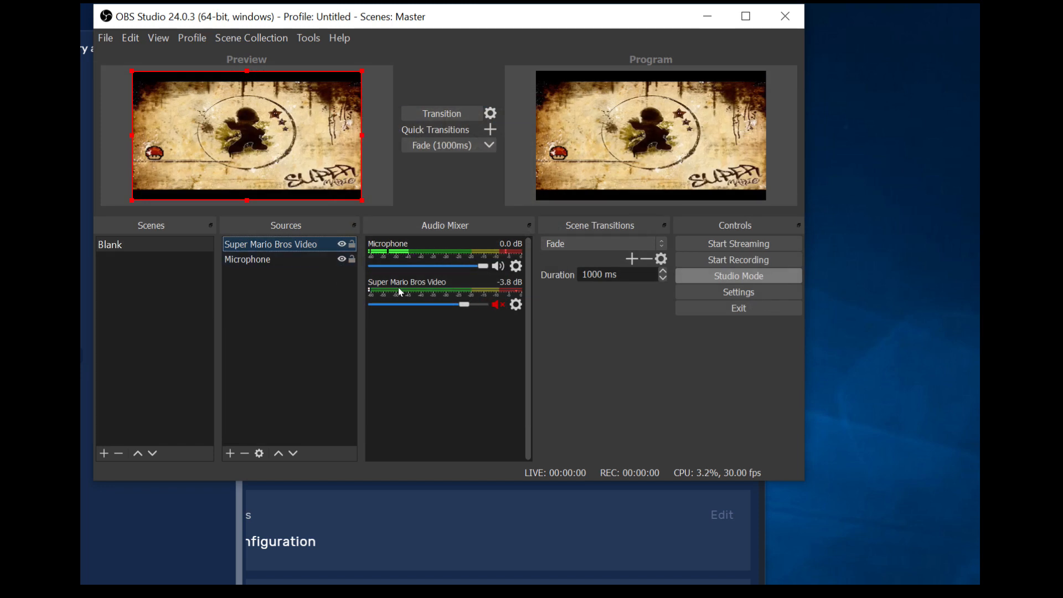
Add a new scene named Blank 2.
{"action": "left_click", "coordinate": [469, 116]}
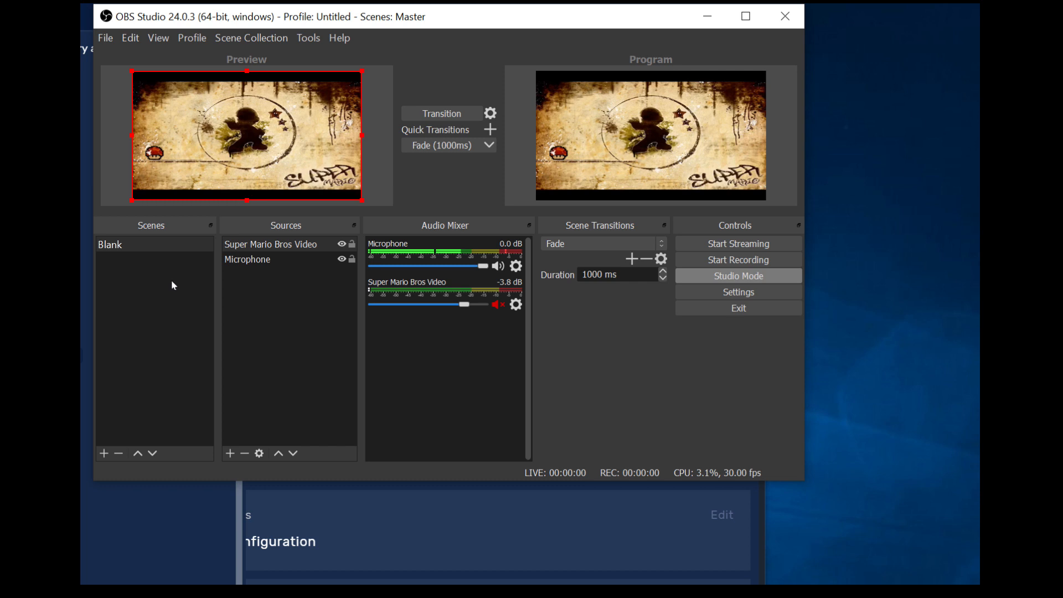
{"action": "left_click", "coordinate": [104, 453]}
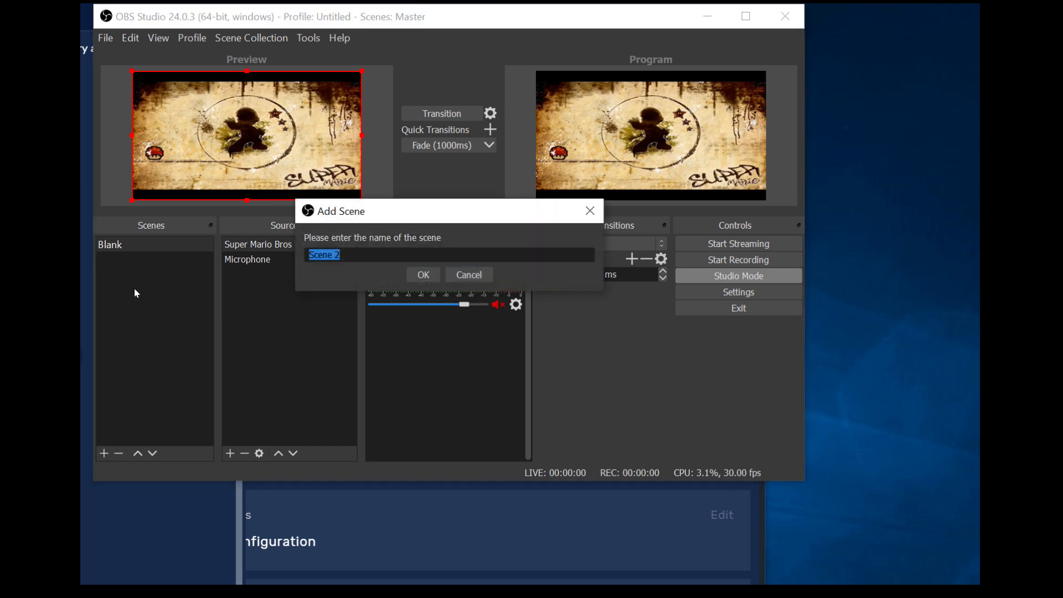
{"action": "type", "text": "Blank 2"}
{"action": "key", "text": "Return"}
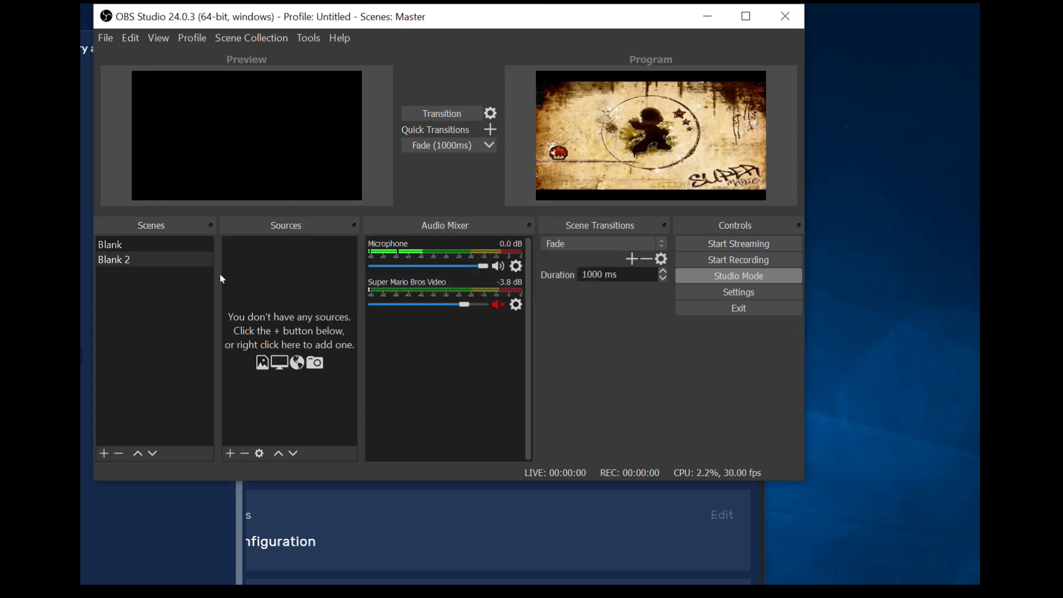
Transition the Blank 2 scene to Program and load the Blank scene into Preview.
{"action": "left_click", "coordinate": [435, 115]}
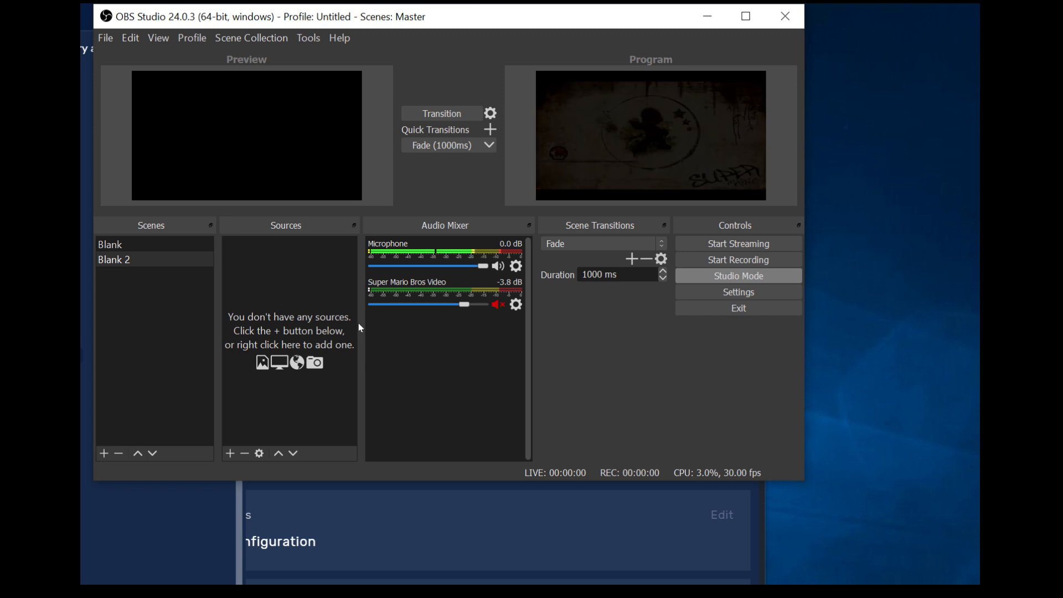
{"action": "left_click", "coordinate": [134, 262]}
{"action": "left_click", "coordinate": [127, 246]}
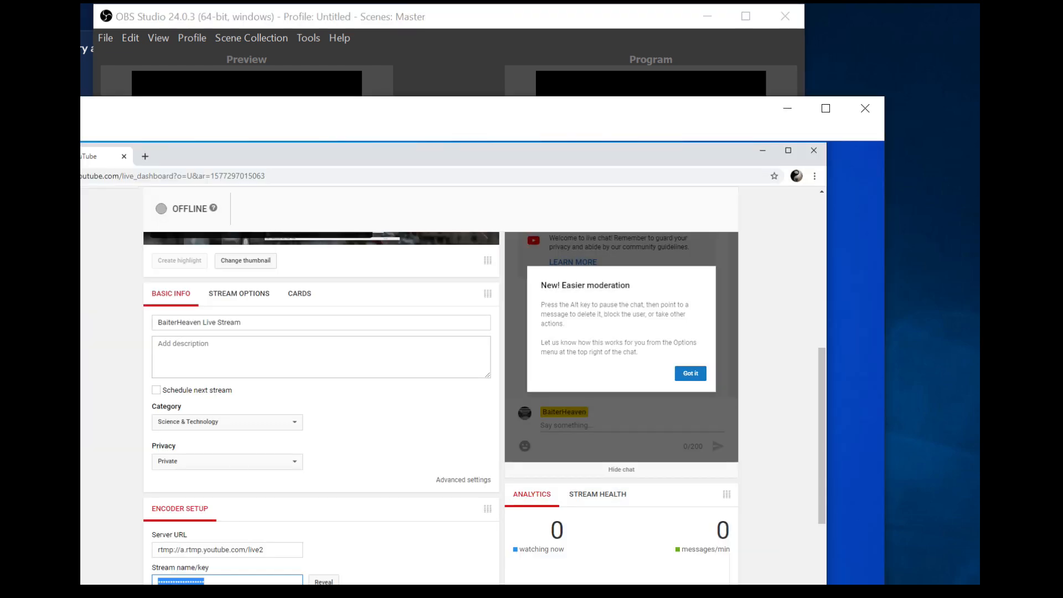
Reload the YouTube Live Dashboard in the browser and check the stream status and player.
{"action": "scroll", "coordinate": [192, 384], "scroll_direction": "up", "scroll_amount": 7}
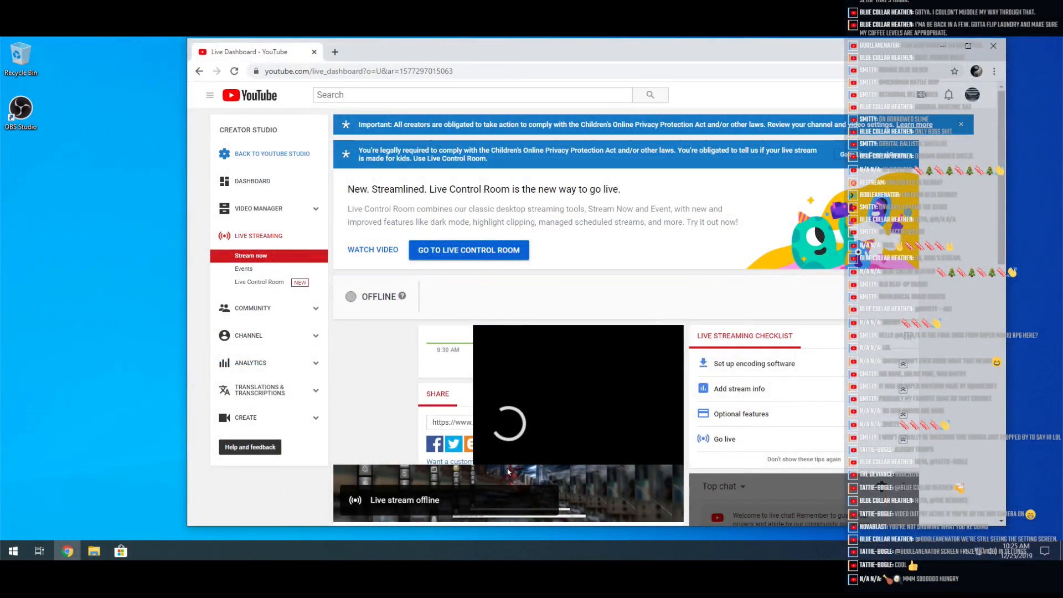
{"action": "scroll", "coordinate": [554, 305], "scroll_direction": "down", "scroll_amount": 4}
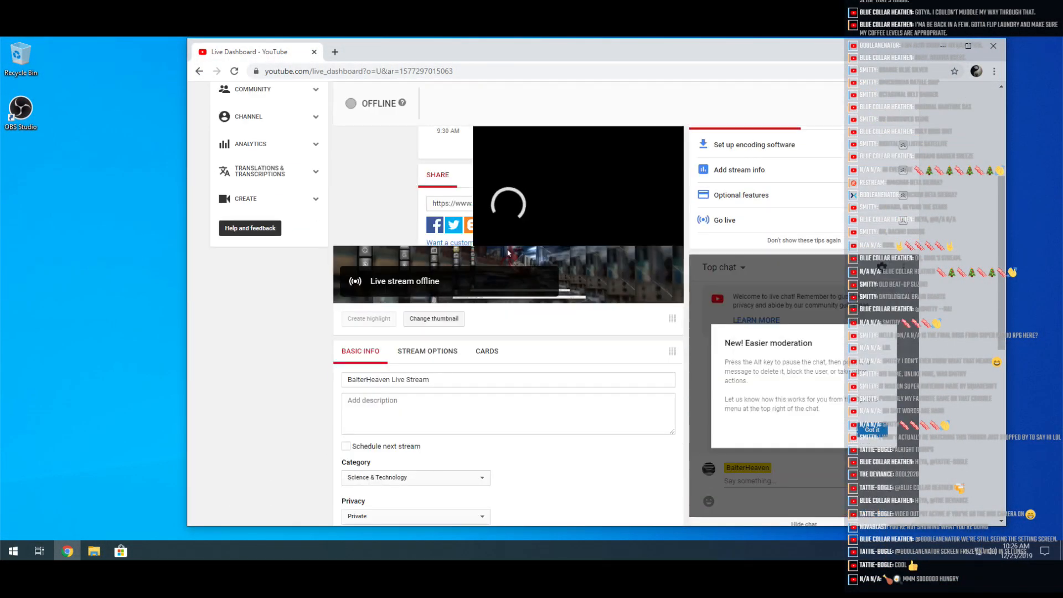
{"action": "key", "text": "F5"}
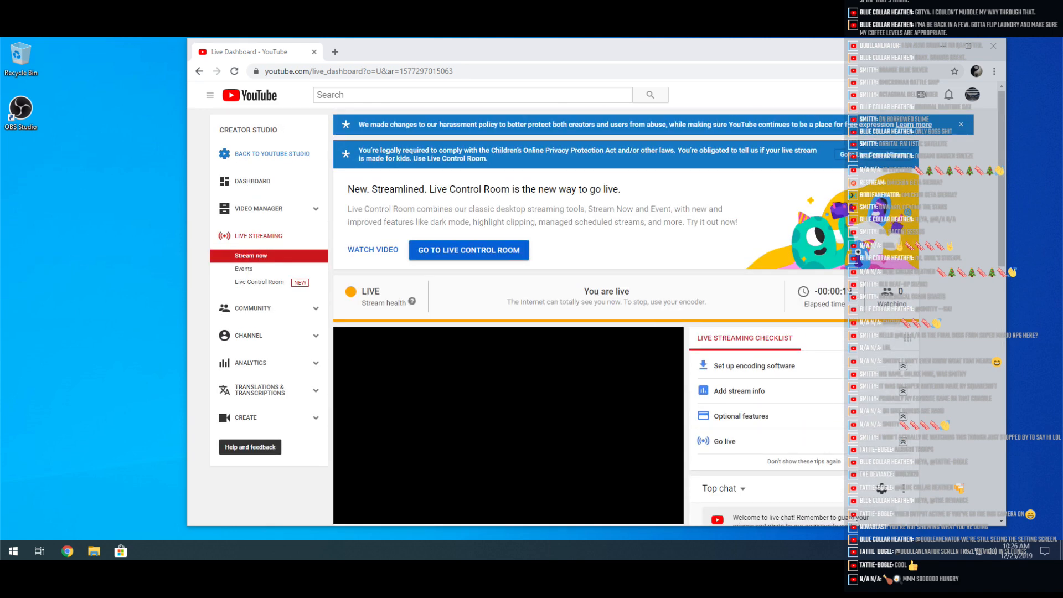
{"action": "scroll", "coordinate": [554, 305], "scroll_direction": "down", "scroll_amount": 4}
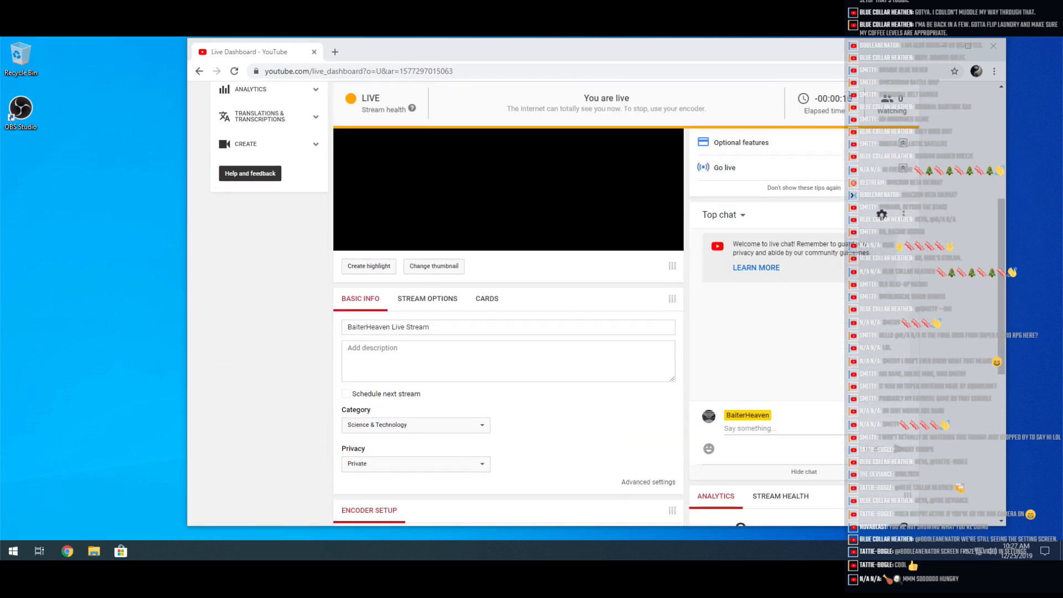
{"action": "scroll", "coordinate": [554, 305], "scroll_direction": "up", "scroll_amount": 3}
{"action": "scroll", "coordinate": [554, 304], "scroll_direction": "up", "scroll_amount": 3}
{"action": "scroll", "coordinate": [554, 304], "scroll_direction": "up", "scroll_amount": 1}
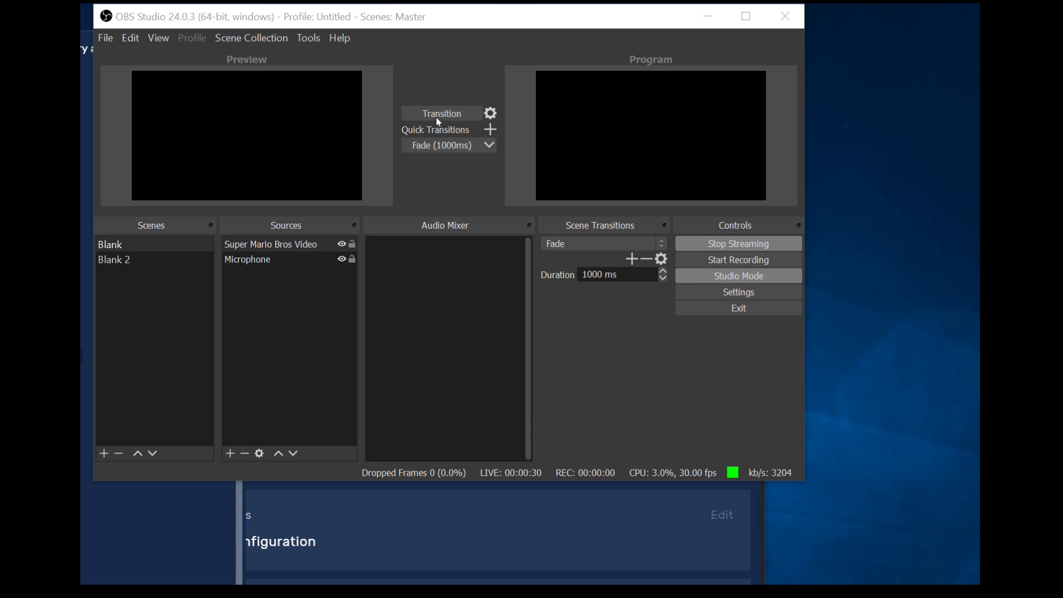
Transition the Blank scene to Program in OBS Studio and check the YouTube player's sound by unmuting and muting it.
{"action": "left_click", "coordinate": [441, 113]}
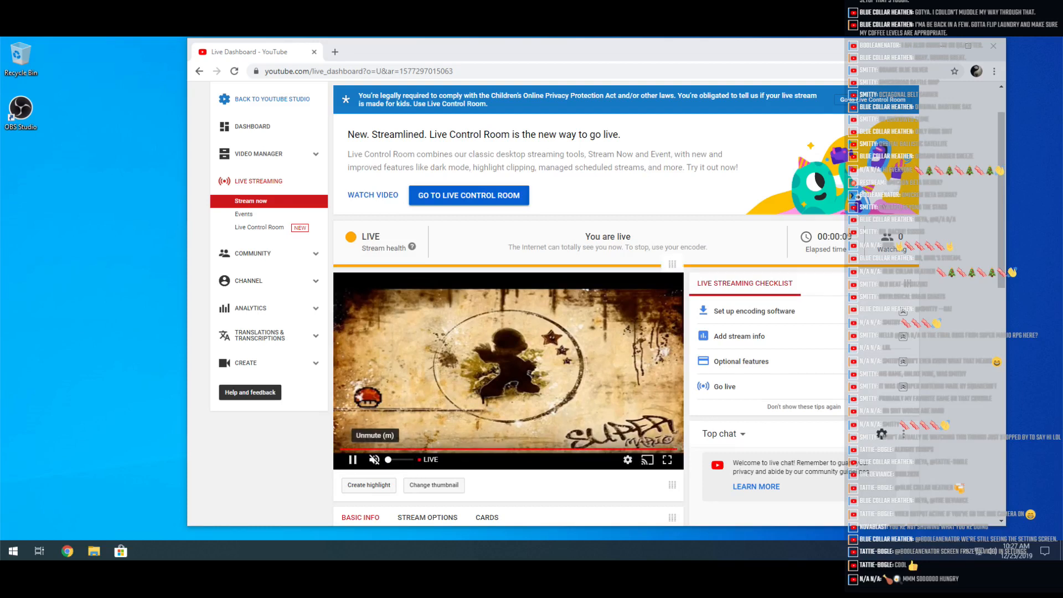
{"action": "left_click", "coordinate": [374, 459]}
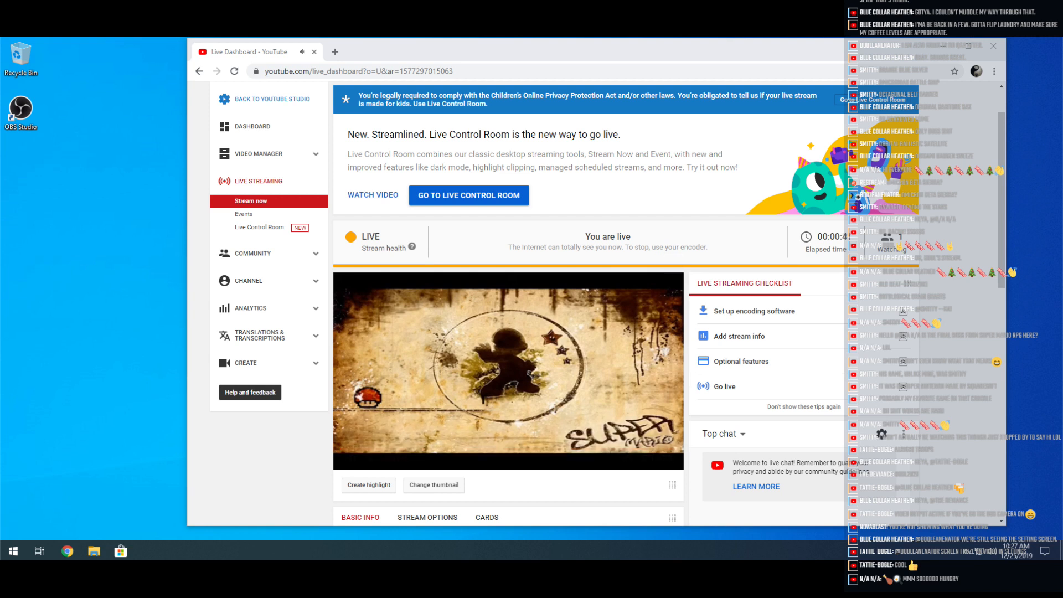
{"action": "left_click", "coordinate": [375, 460]}
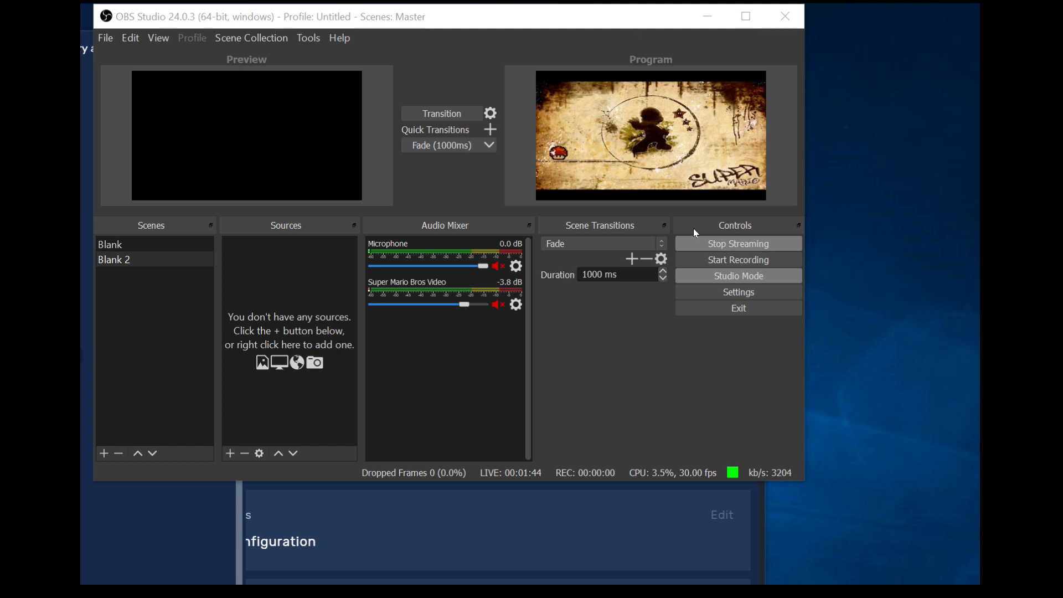
Stop streaming in OBS Studio and switch to the chat window.
{"action": "left_click", "coordinate": [716, 247]}
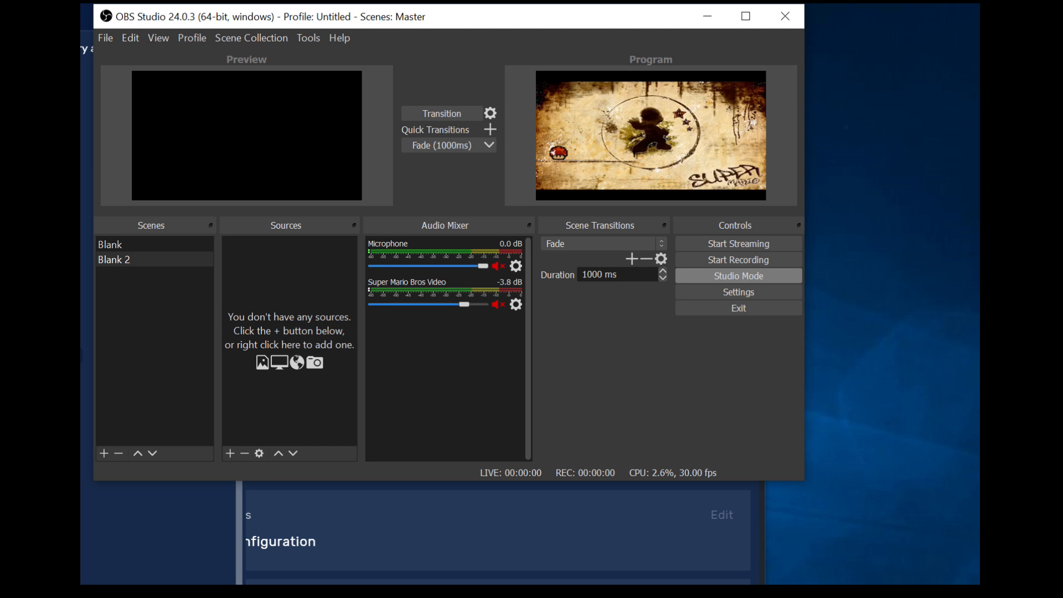
{"action": "key", "text": "alt+Tab"}
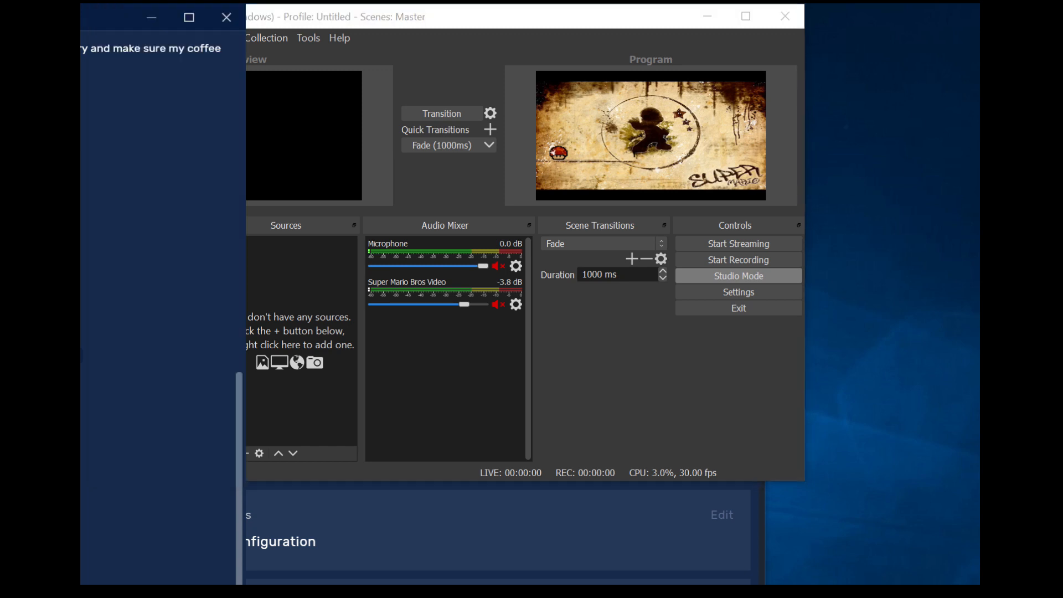